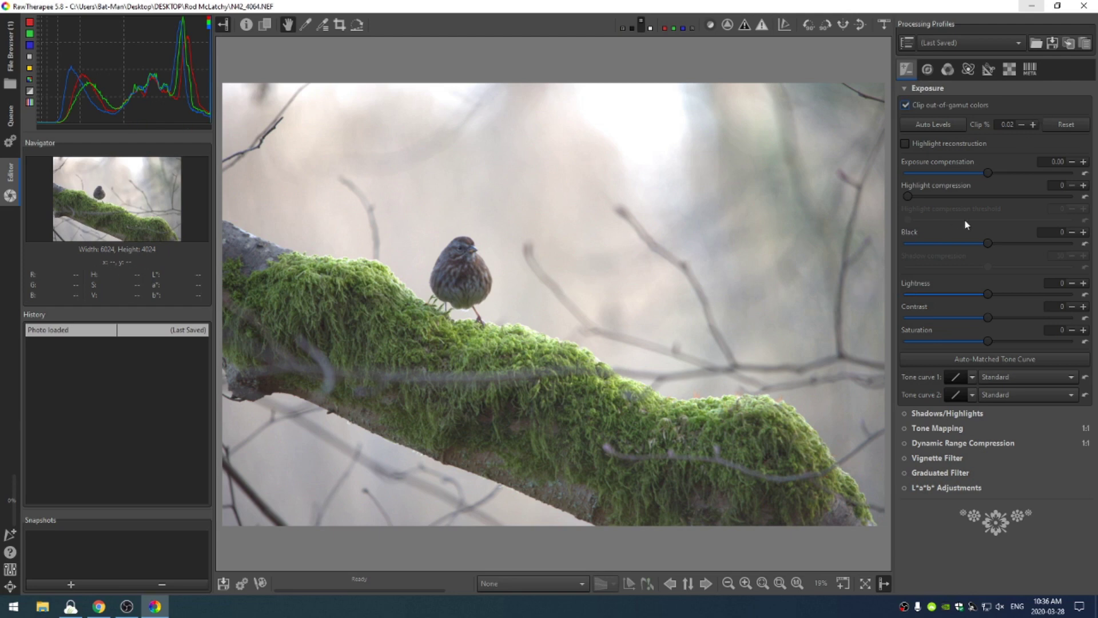
# Set exposure −0.09, black 2483, shadow compression 42, lightness 22, contrast 7, and show shot info.
pyautogui.moveTo(989, 174); pyautogui.dragTo(985, 174)
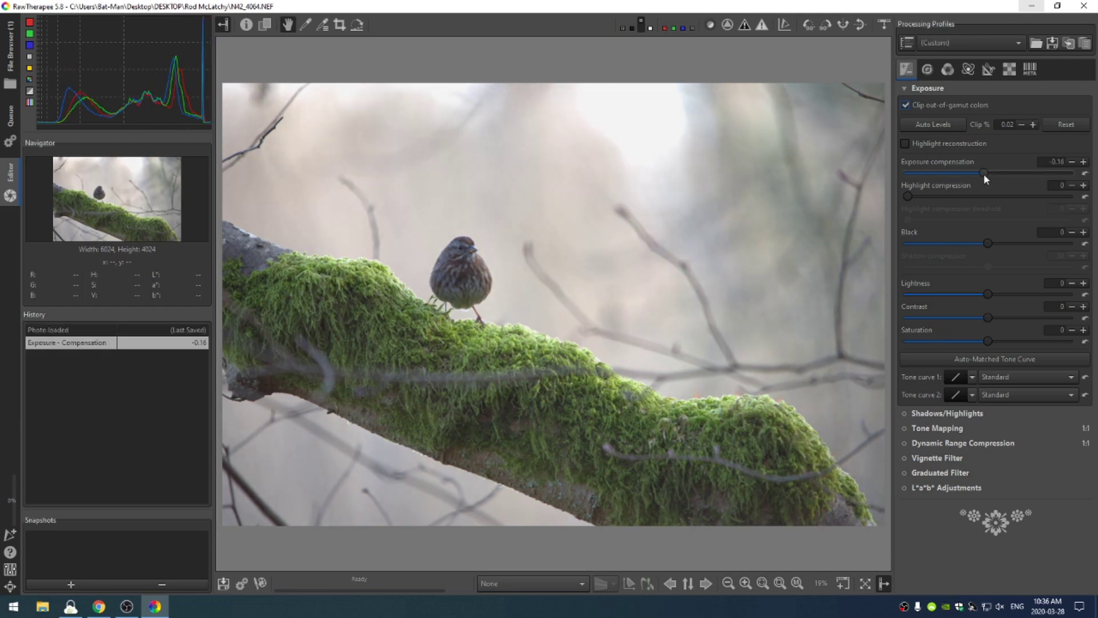
pyautogui.moveTo(991, 245); pyautogui.dragTo(1010, 245)
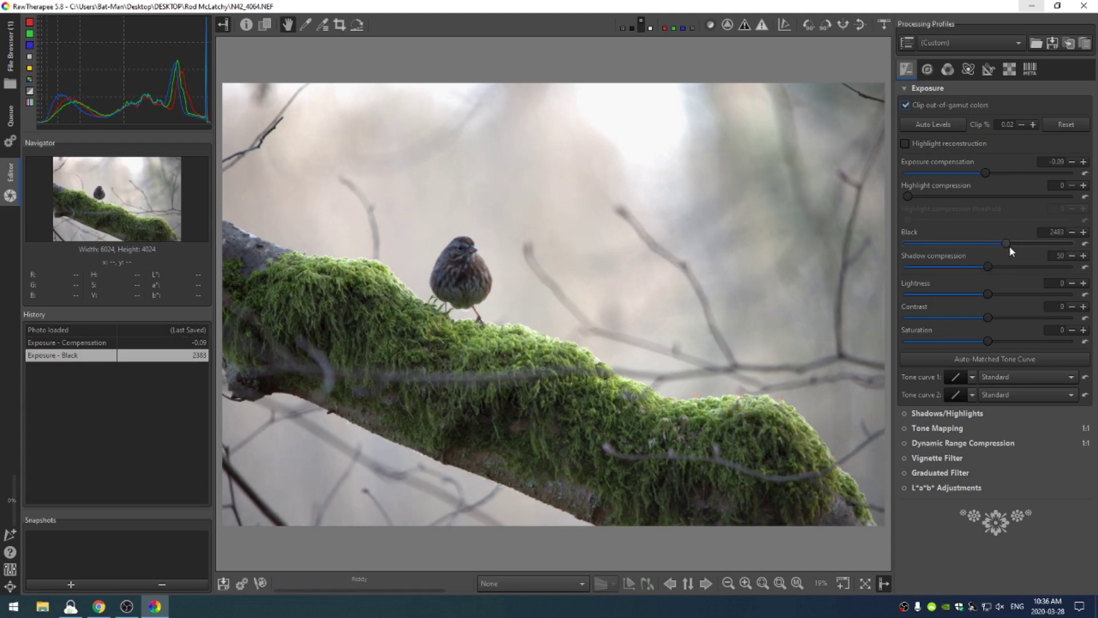
pyautogui.moveTo(987, 266); pyautogui.dragTo(995, 266)
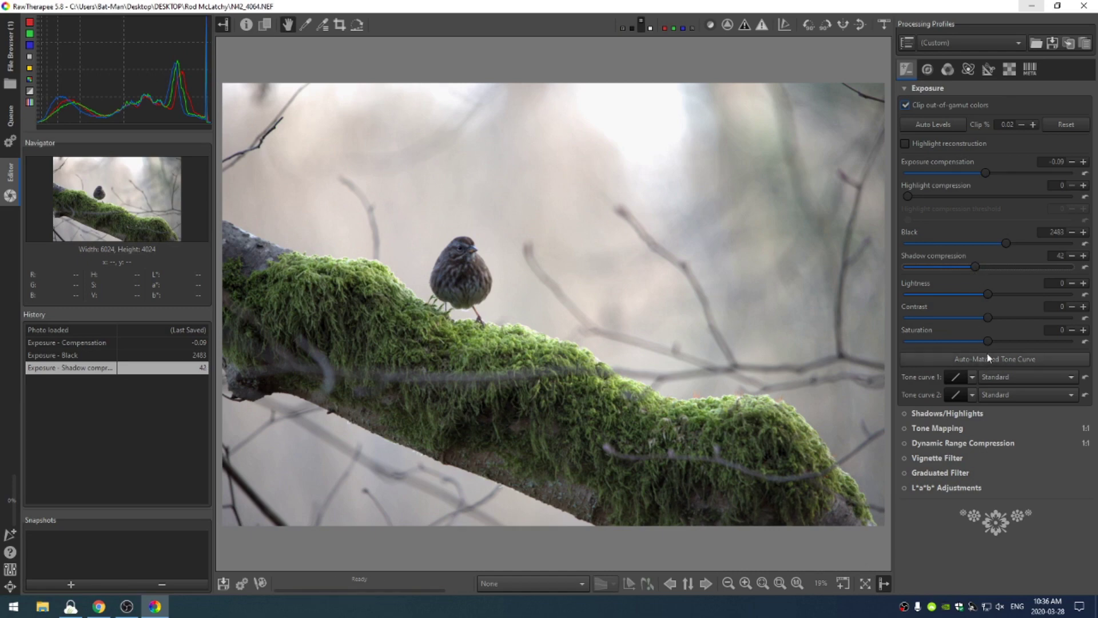
pyautogui.moveTo(988, 294); pyautogui.dragTo(999, 319)
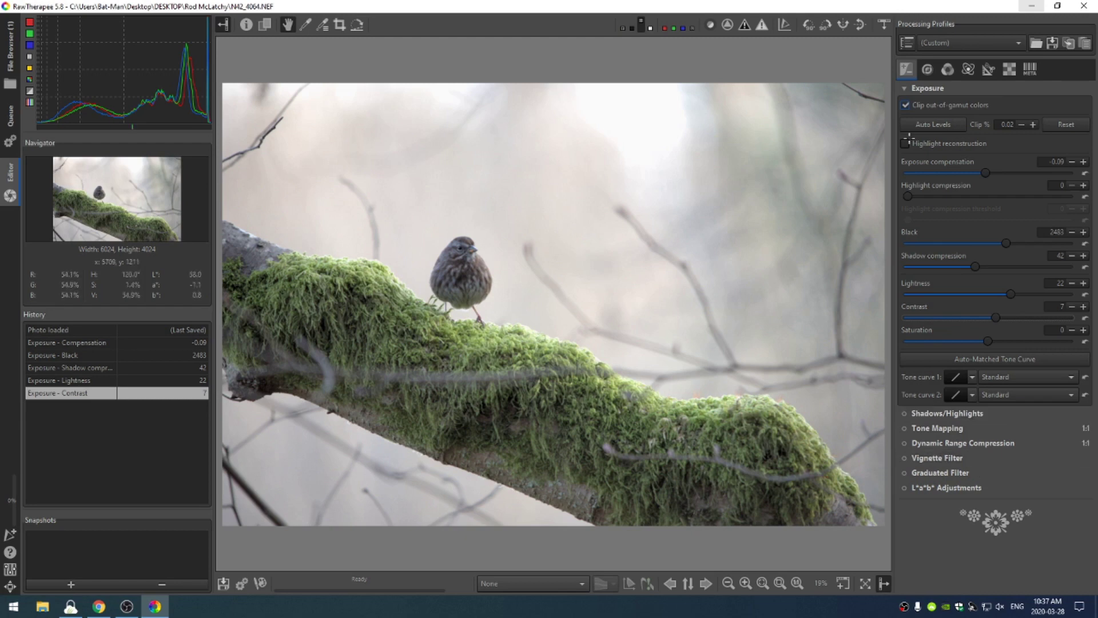
pyautogui.press('i')
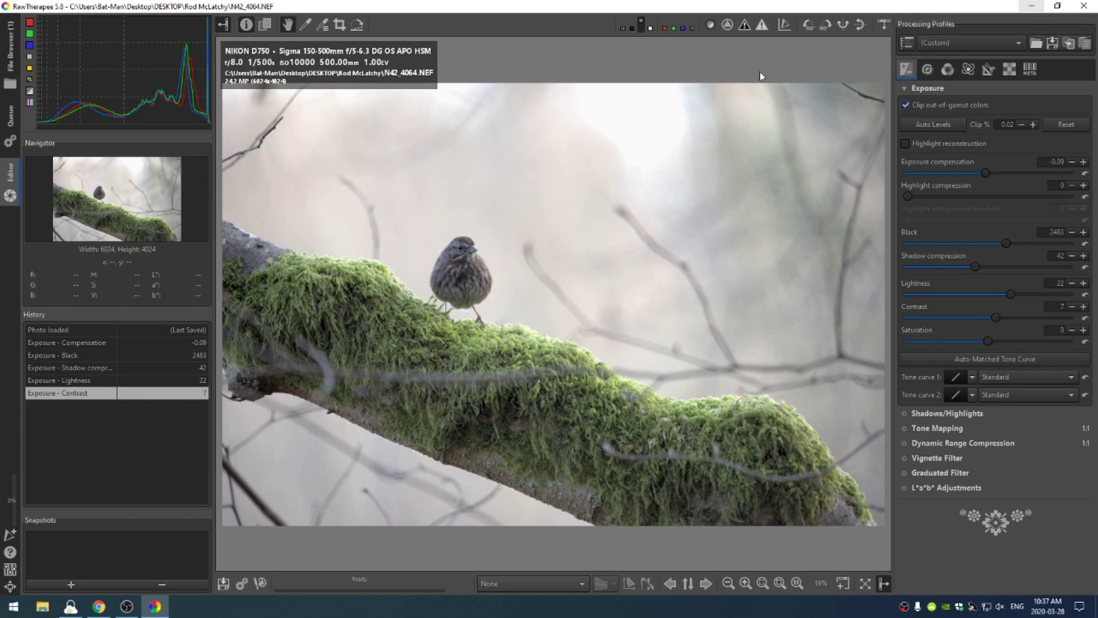
# Switch Profiled Lens Correction to manually selected and choose the Nikon D750 camera.
pyautogui.click(967, 70)
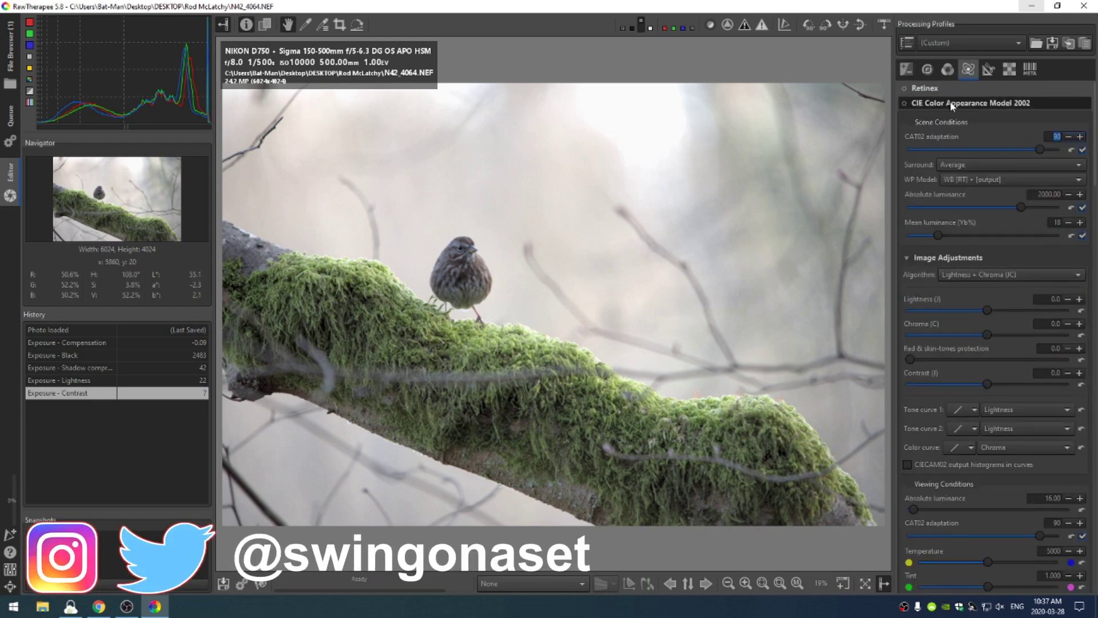
pyautogui.click(989, 69)
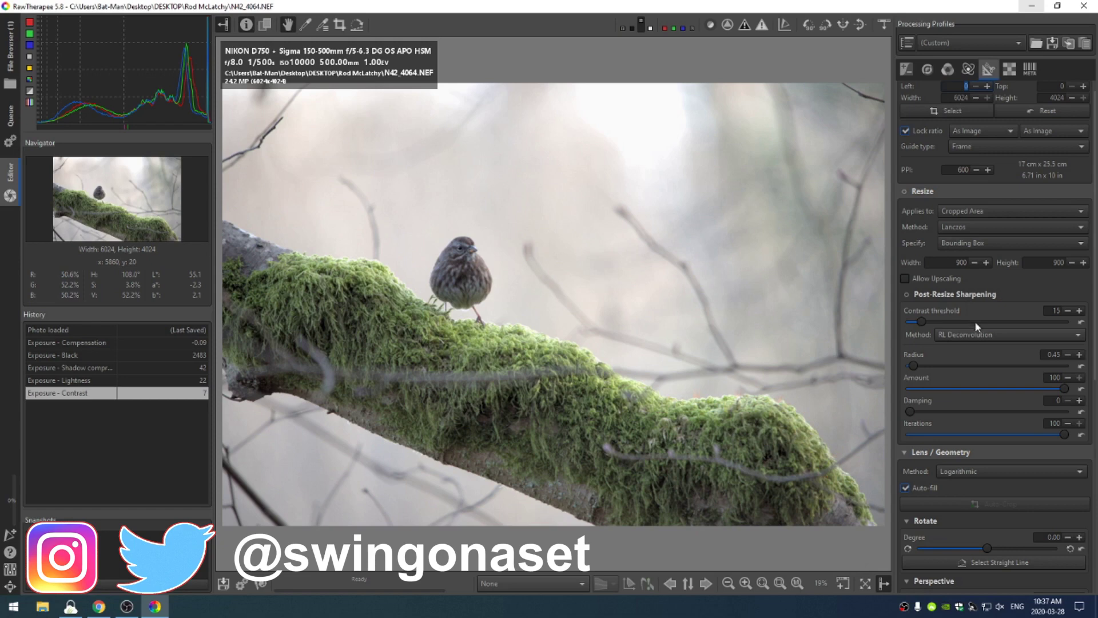
pyautogui.scroll(-5, 921, 472)
pyautogui.scroll(-4, 918, 468)
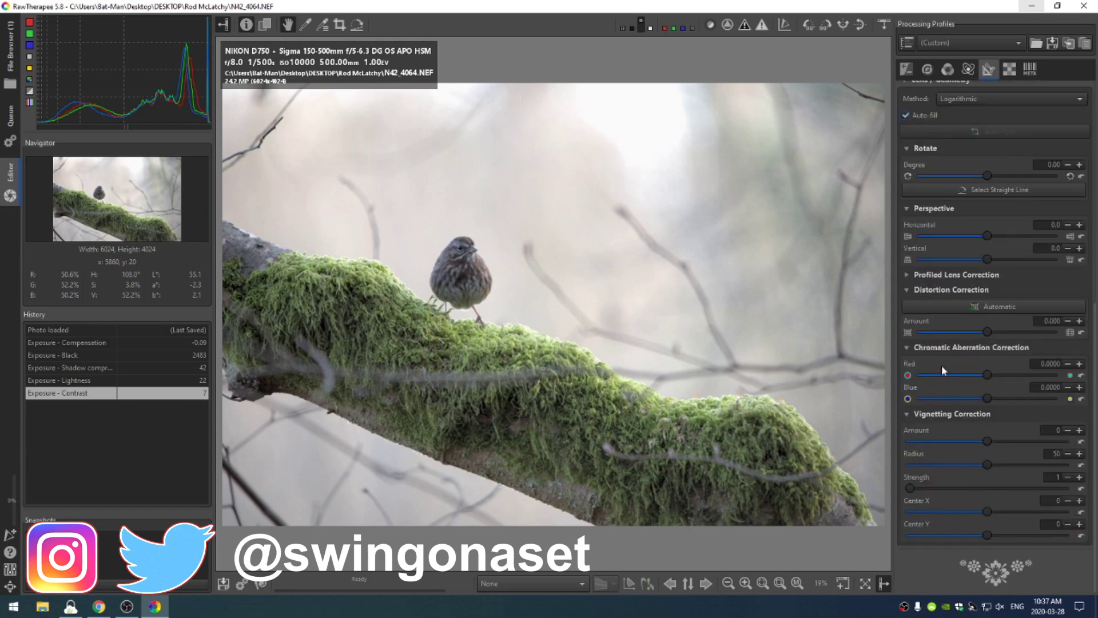
pyautogui.scroll(1, 941, 360)
pyautogui.click(952, 328)
pyautogui.click(911, 390)
pyautogui.click(998, 406)
pyautogui.moveTo(1060, 329)
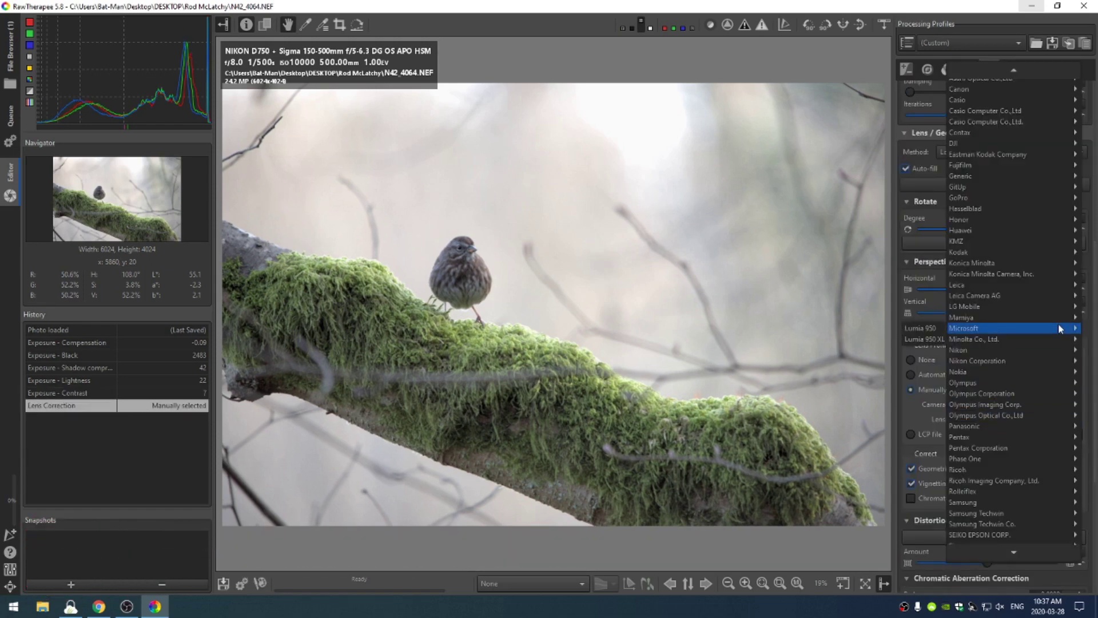
pyautogui.moveTo(991, 354)
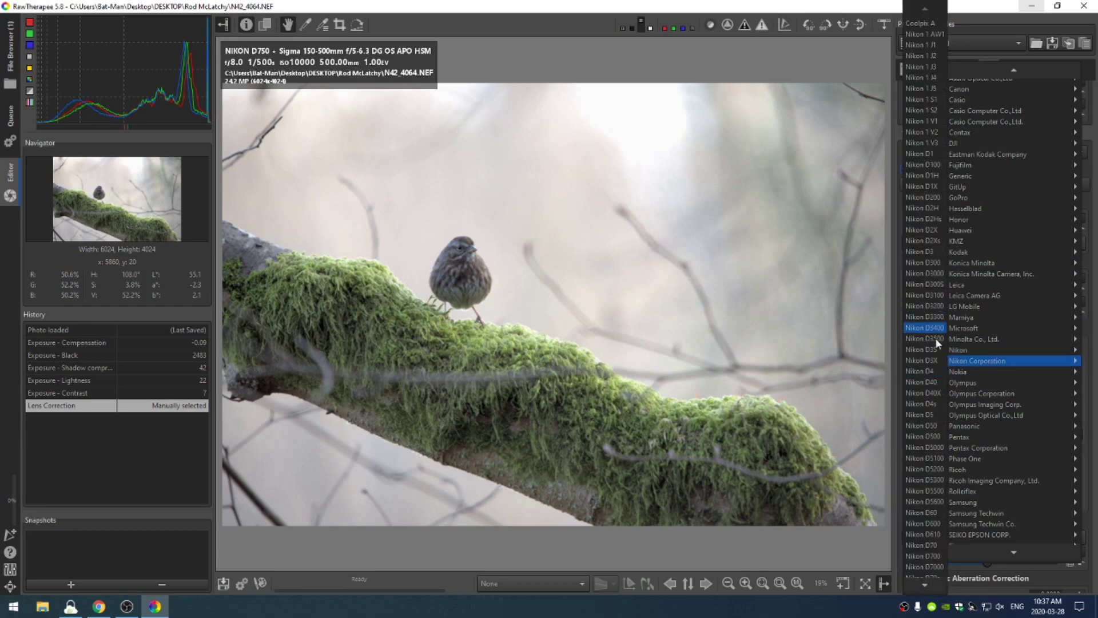
pyautogui.click(932, 501)
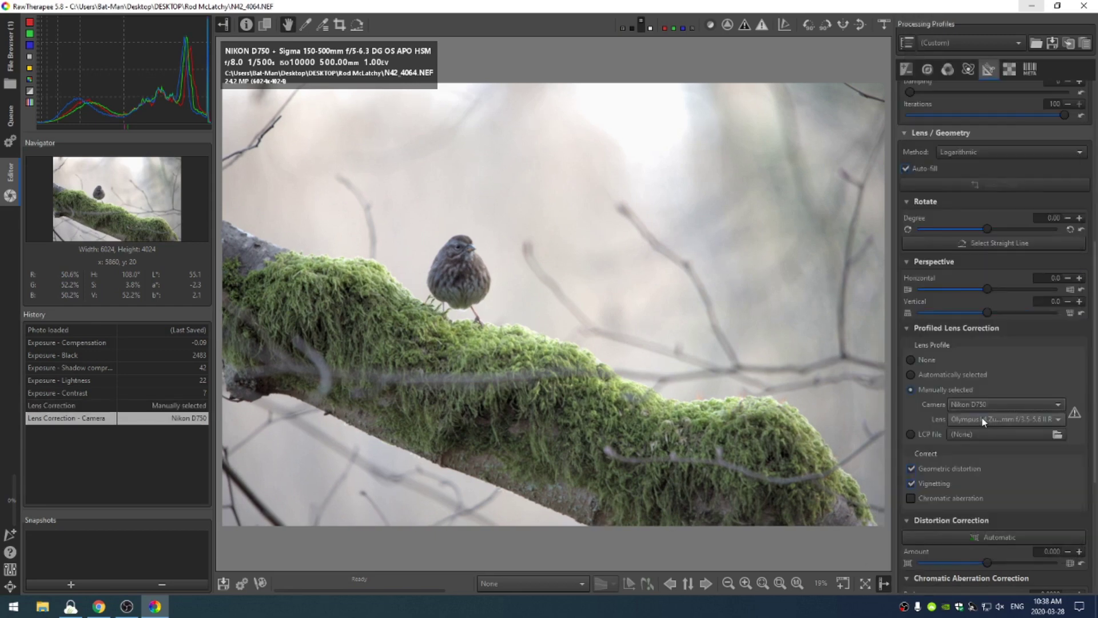
# Choose the Sigma 150-500mm f/5-6.3 APO DG OS HSM lens profile.
pyautogui.click(983, 418)
pyautogui.moveTo(980, 419)
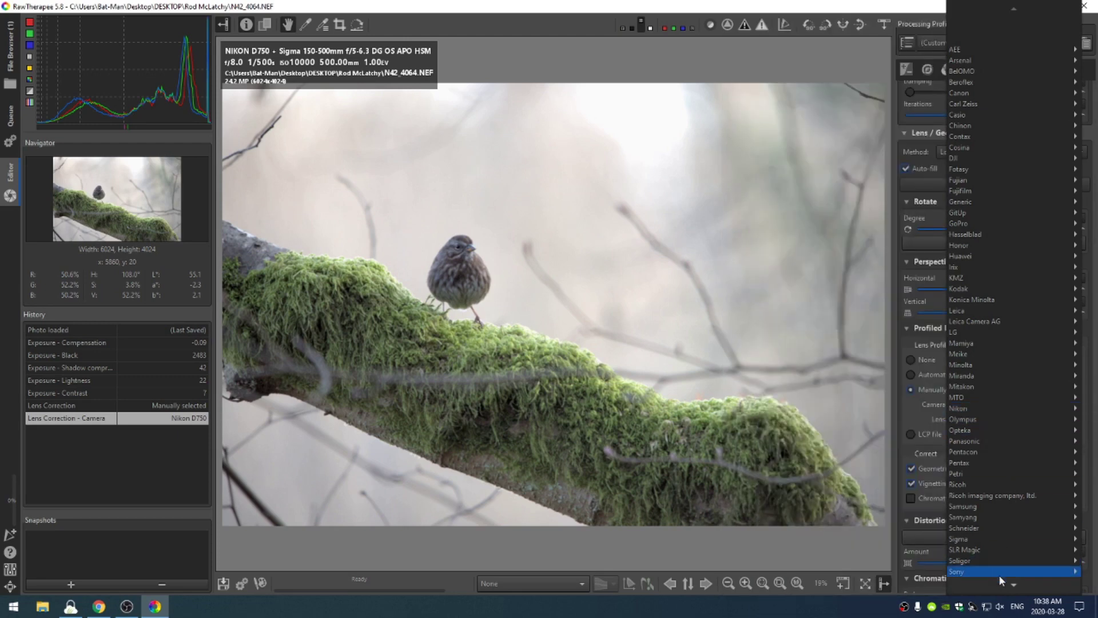
pyautogui.scroll(-3, 1000, 587)
pyautogui.moveTo(967, 441)
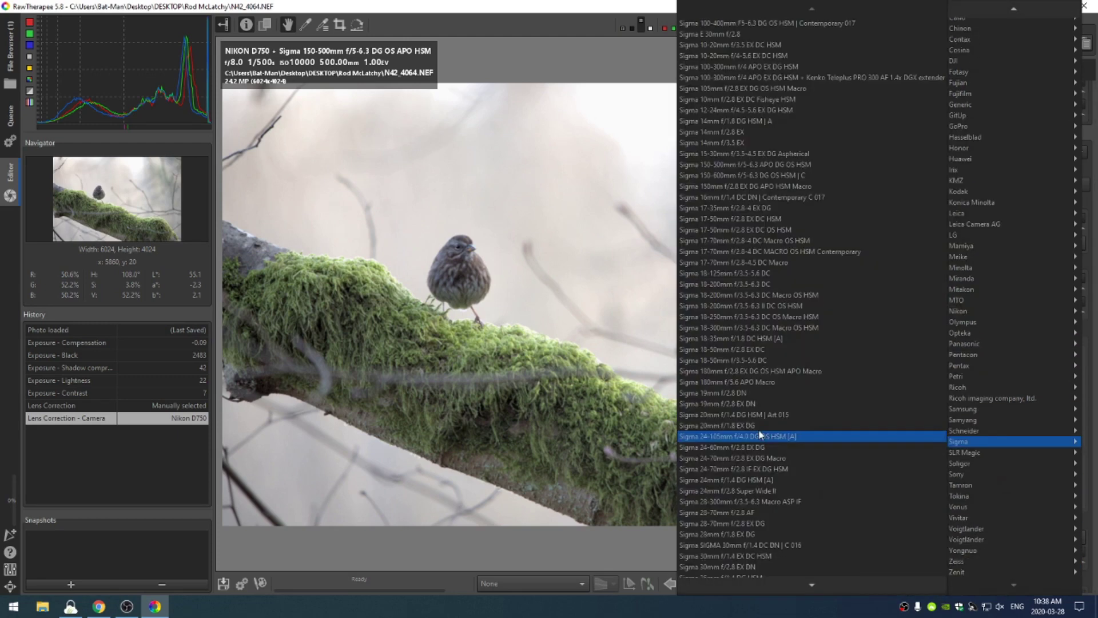
pyautogui.click(819, 165)
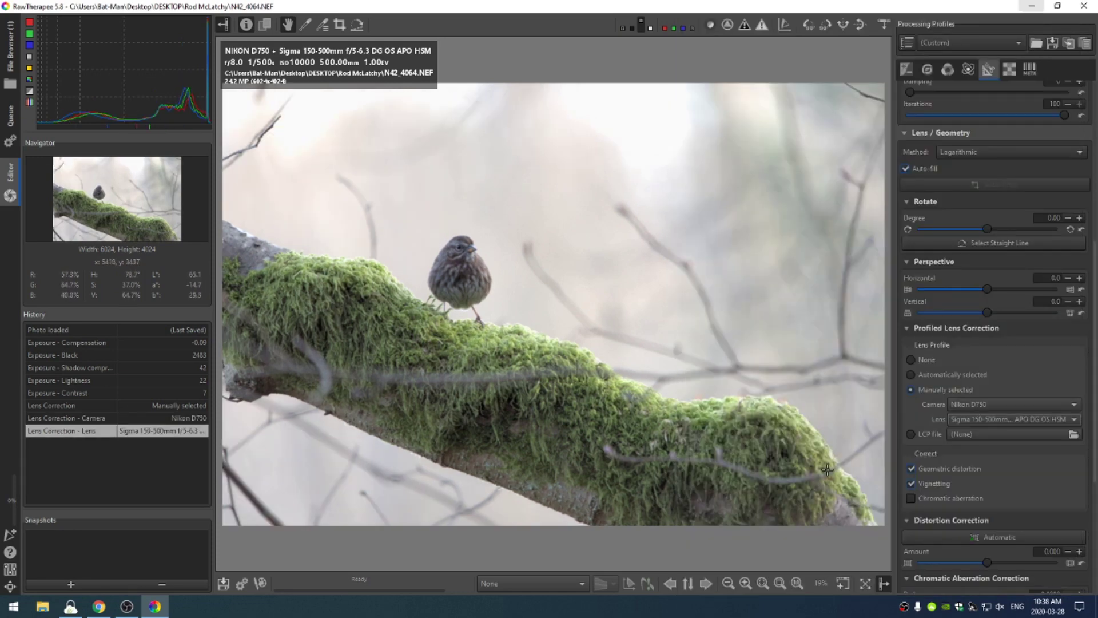
# Hide the shot info and toggle the lens correction off and back on to compare.
pyautogui.press('i')
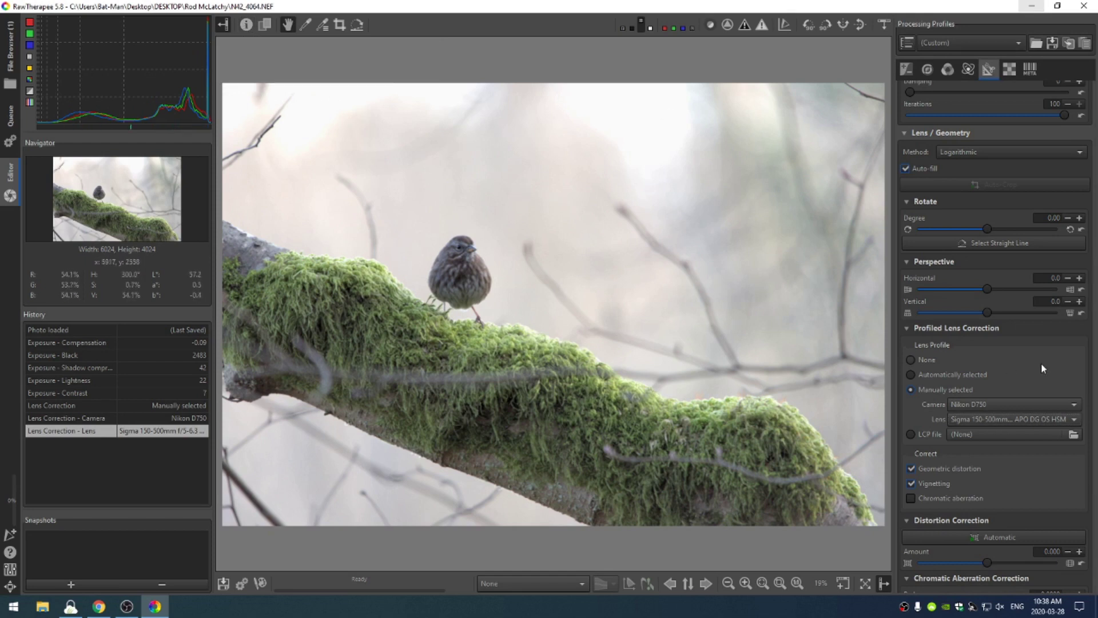
pyautogui.click(910, 359)
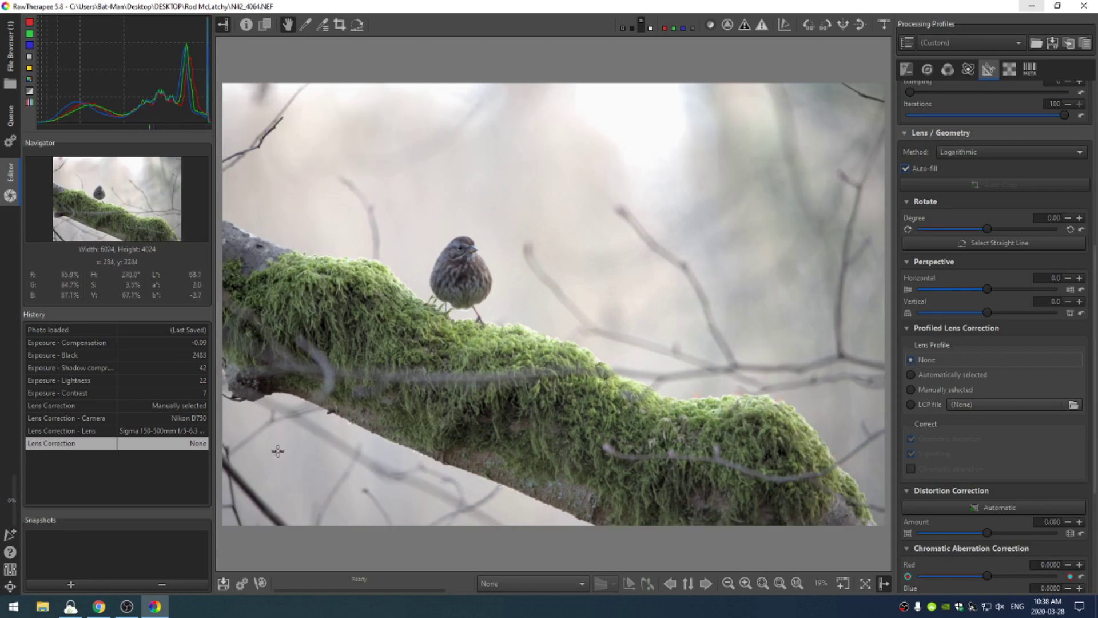
pyautogui.click(910, 389)
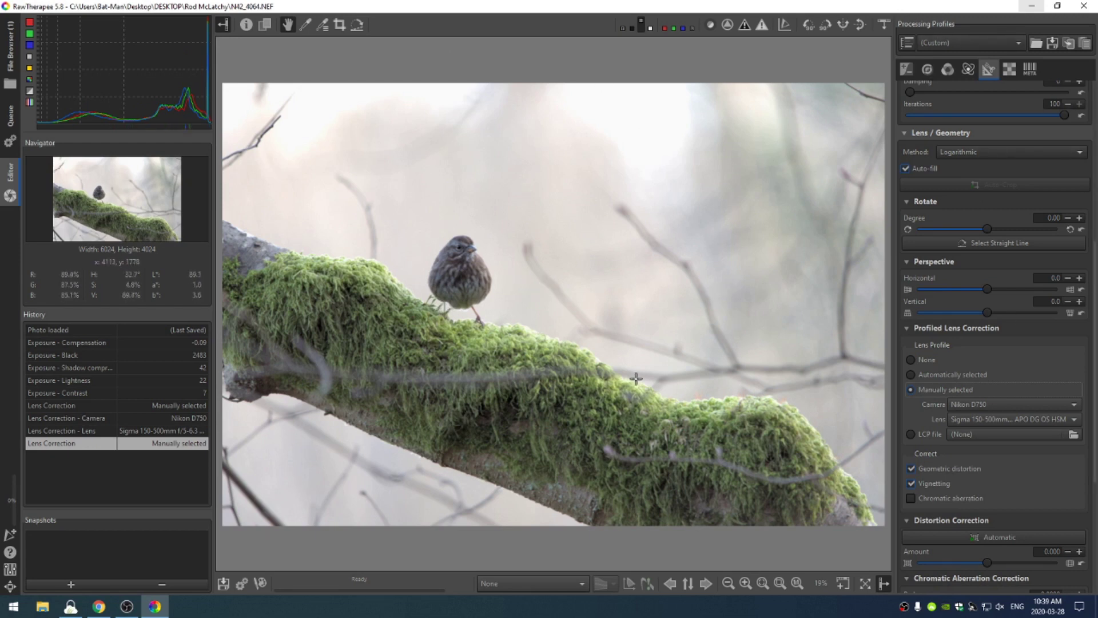
# Enable Haze Removal on the Detail tab with strength 15 and depth 5.
pyautogui.click(927, 68)
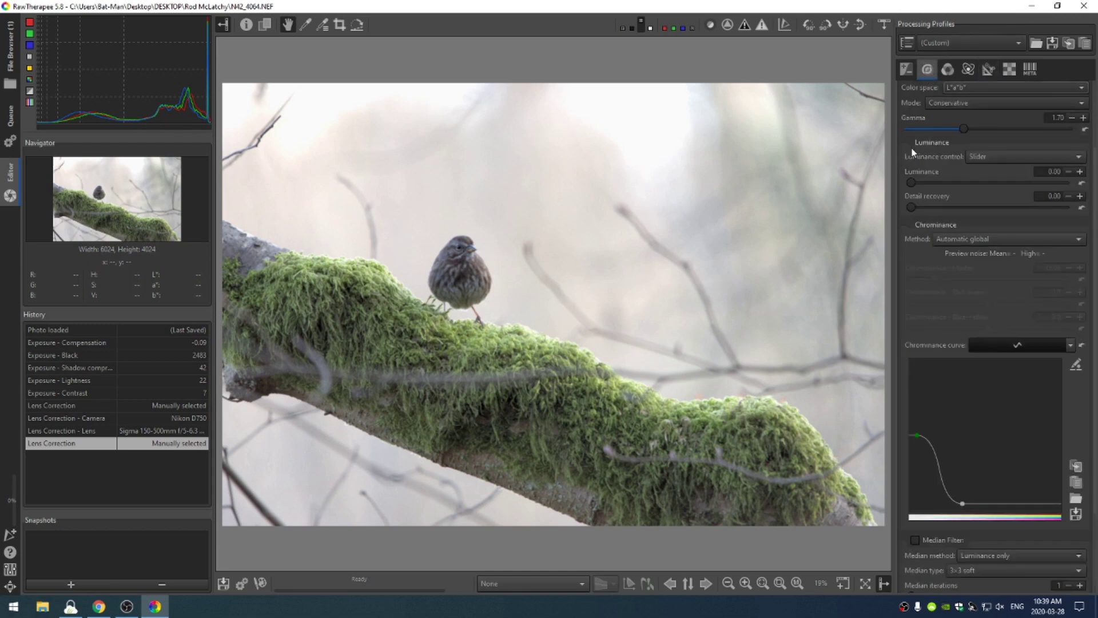
pyautogui.scroll(5, 930, 170)
pyautogui.click(928, 165)
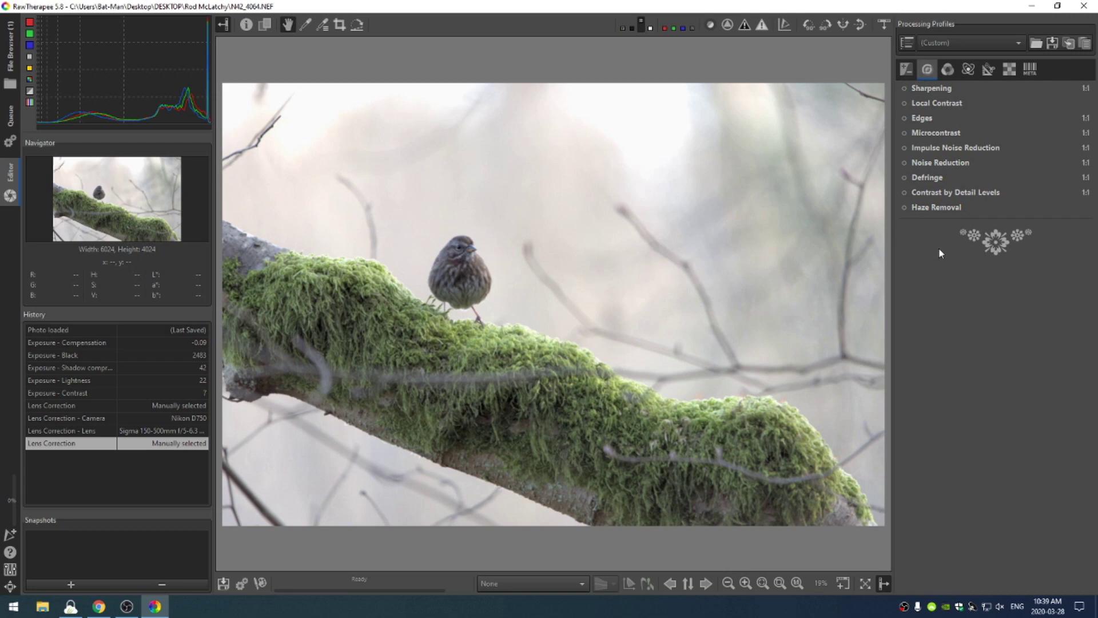
pyautogui.click(904, 208)
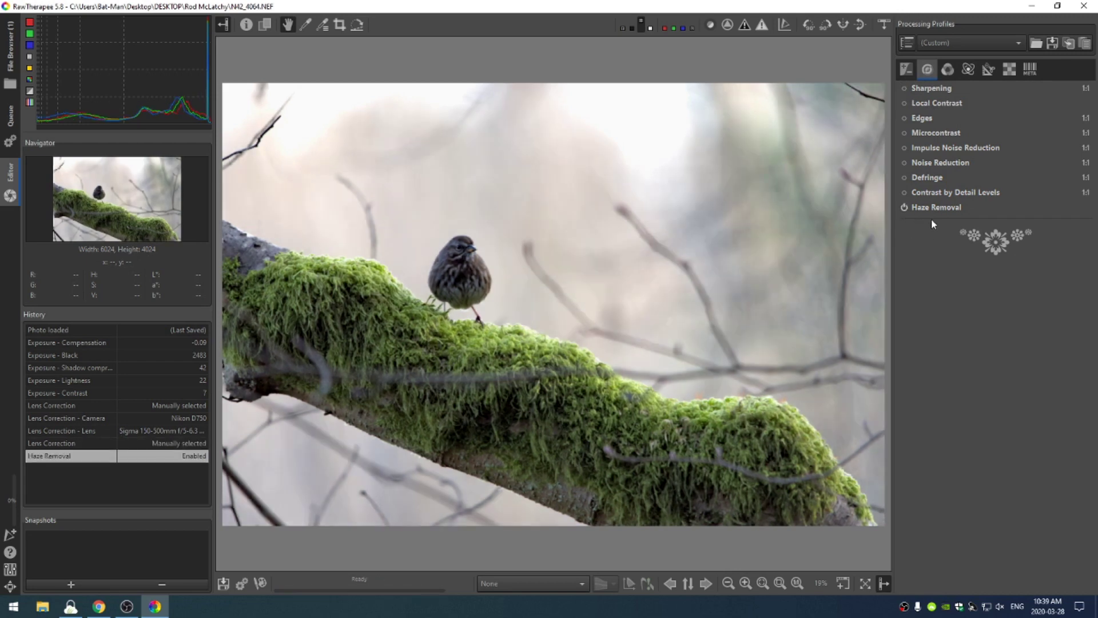
pyautogui.click(933, 208)
pyautogui.moveTo(950, 257); pyautogui.dragTo(917, 257)
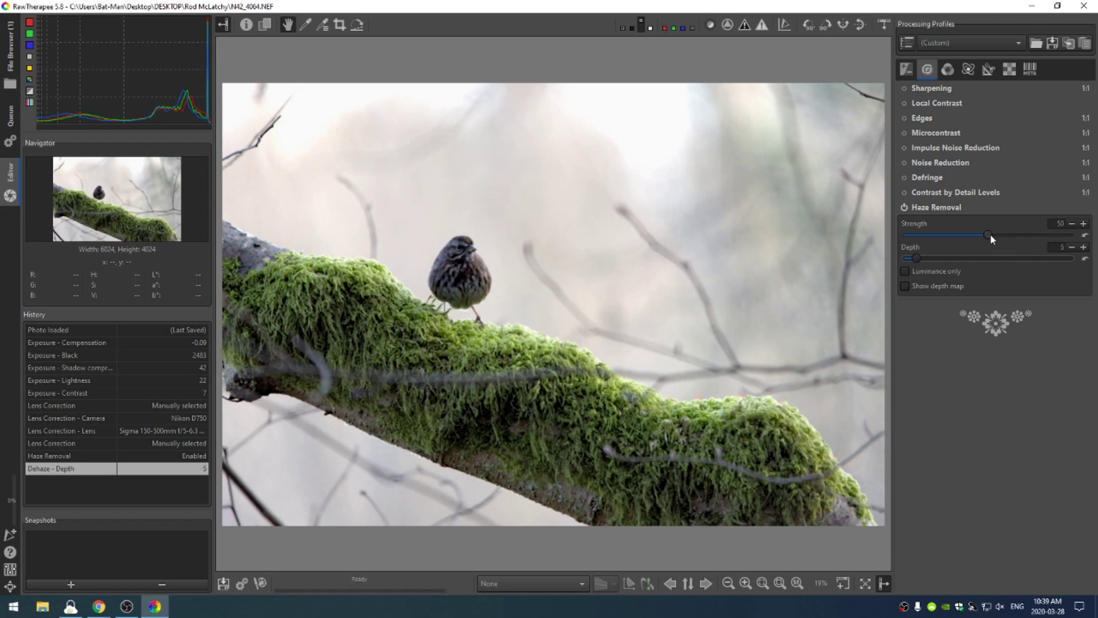
pyautogui.moveTo(990, 235); pyautogui.dragTo(935, 250)
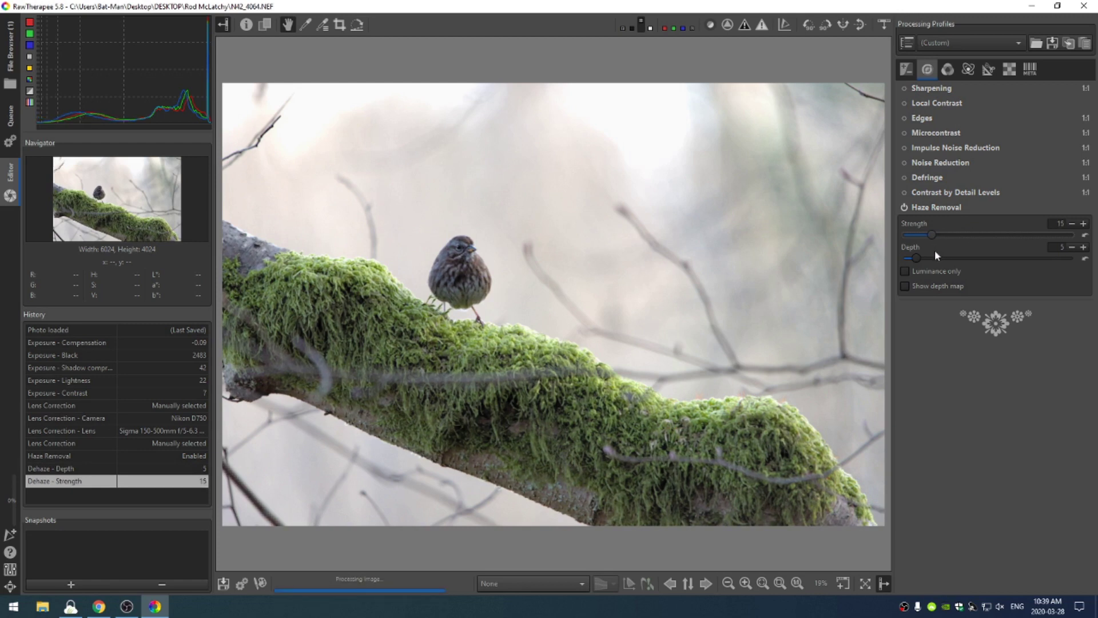
# Enable Local Contrast with radius 77, amount 0.19, darkness 1.44 and lightness 0.62.
pyautogui.doubleClick(904, 207)
pyautogui.click(905, 102)
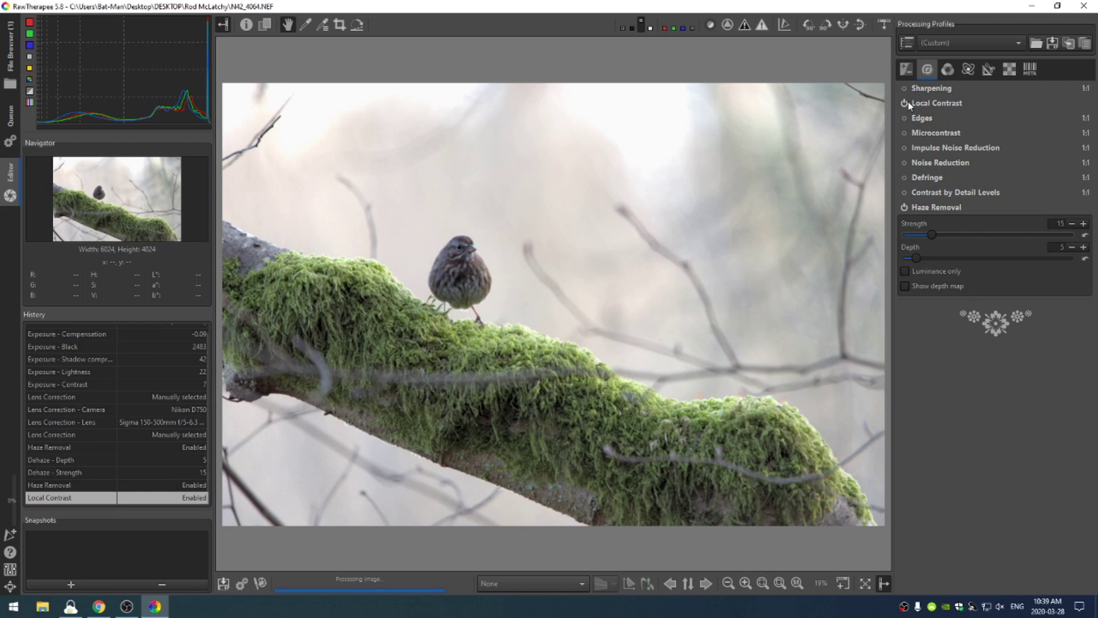
pyautogui.click(927, 103)
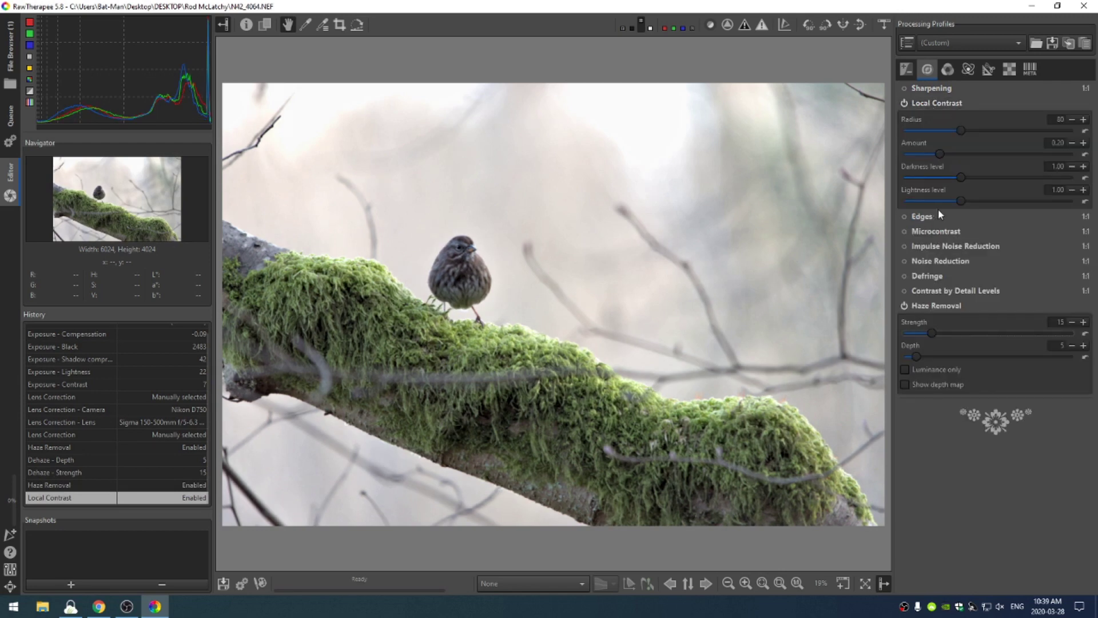
pyautogui.scroll(-3, 949, 131)
pyautogui.scroll(1, 939, 155)
pyautogui.scroll(-2, 938, 156)
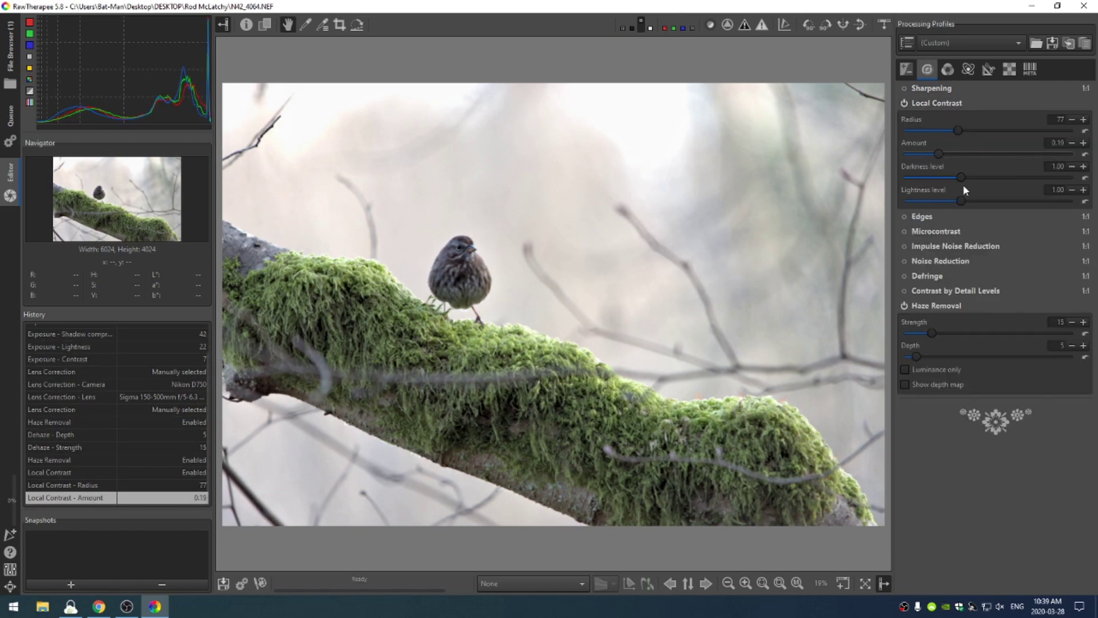
pyautogui.moveTo(962, 177); pyautogui.dragTo(941, 200)
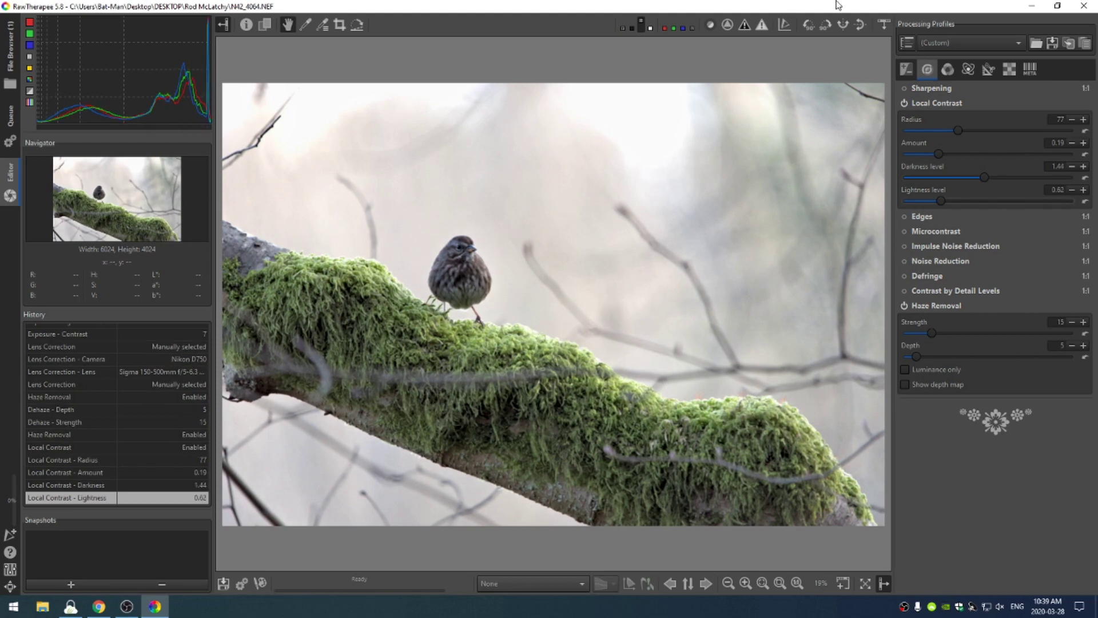
pyautogui.click(932, 103)
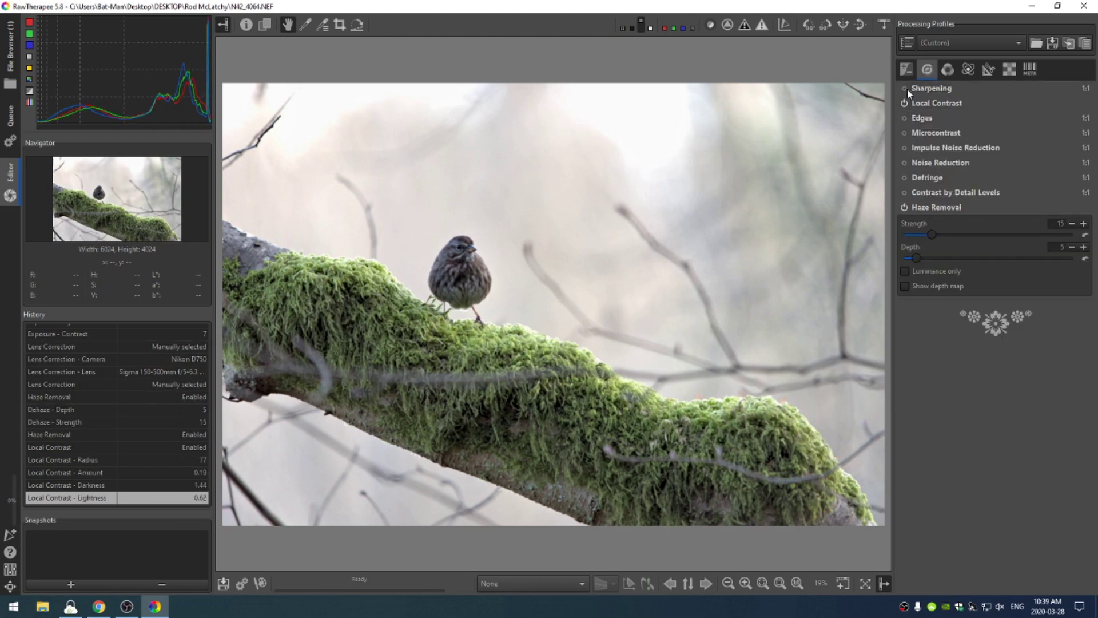
# Enable Sharpening and view the bird at 100% zoom.
pyautogui.click(905, 88)
pyautogui.click(944, 92)
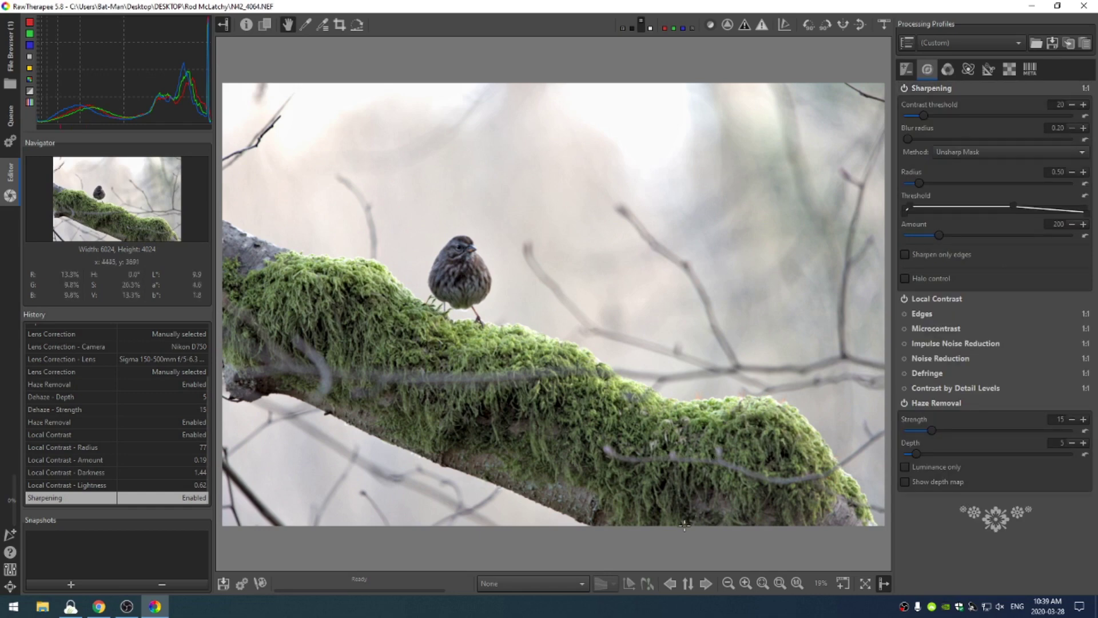
pyautogui.click(797, 582)
pyautogui.moveTo(486, 317); pyautogui.dragTo(552, 362)
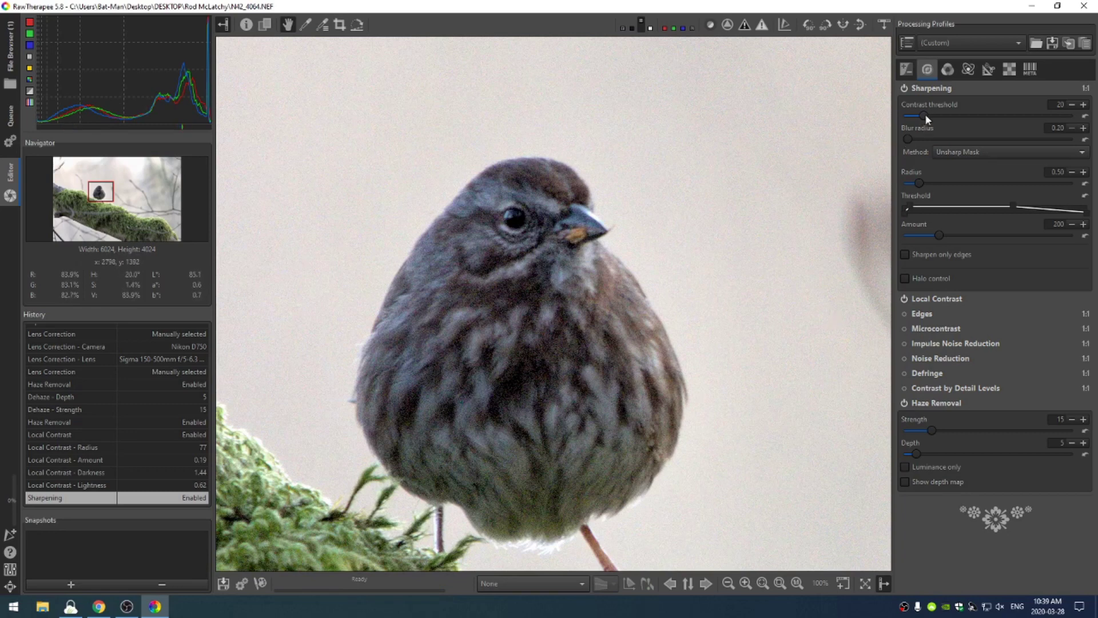
# Set unsharp mask contrast threshold 137, radius 0.87, amount 466, and raise the threshold curve.
pyautogui.moveTo(926, 116); pyautogui.dragTo(1019, 117)
pyautogui.moveTo(919, 183); pyautogui.dragTo(942, 183)
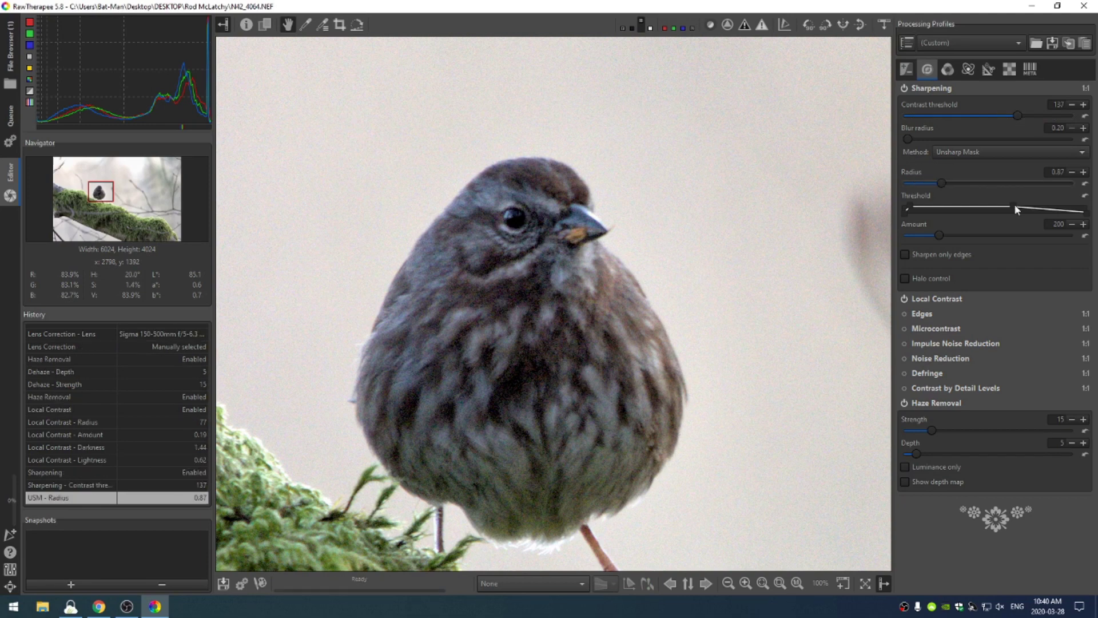
pyautogui.moveTo(1013, 206); pyautogui.dragTo(993, 209)
pyautogui.moveTo(909, 210); pyautogui.dragTo(926, 209)
pyautogui.moveTo(938, 235); pyautogui.dragTo(1002, 235)
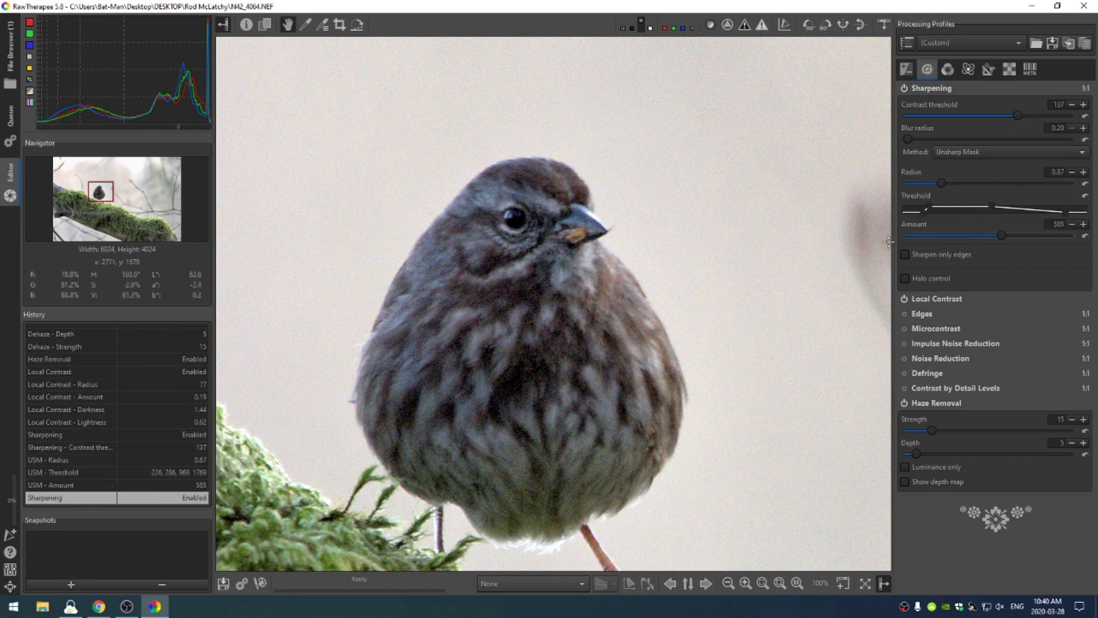
pyautogui.click(936, 86)
pyautogui.moveTo(983, 236); pyautogui.dragTo(982, 237)
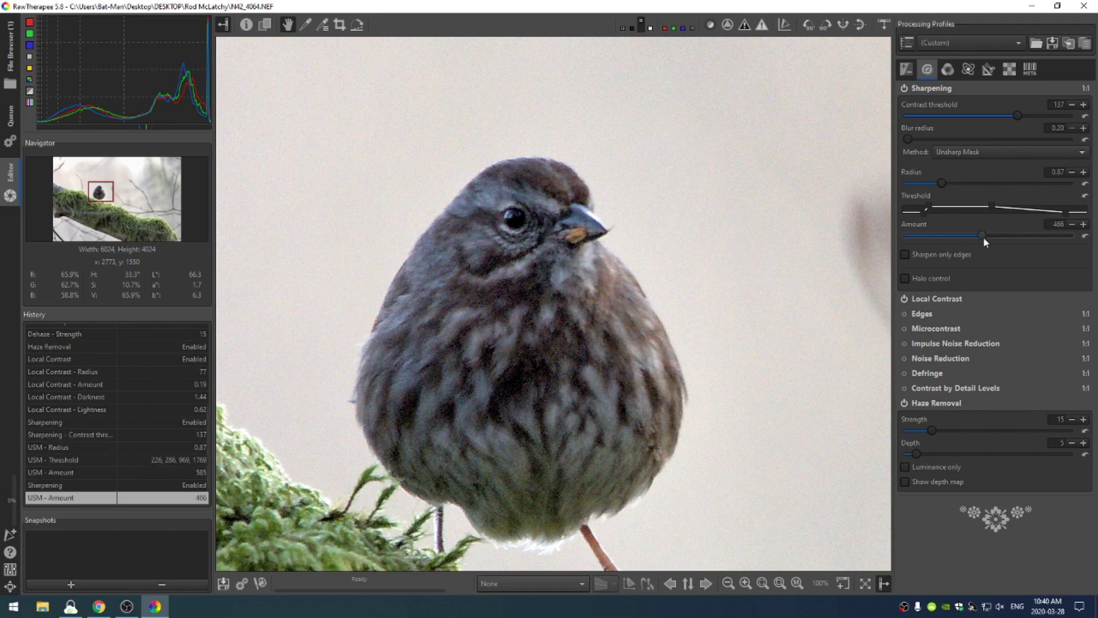
pyautogui.click(922, 216)
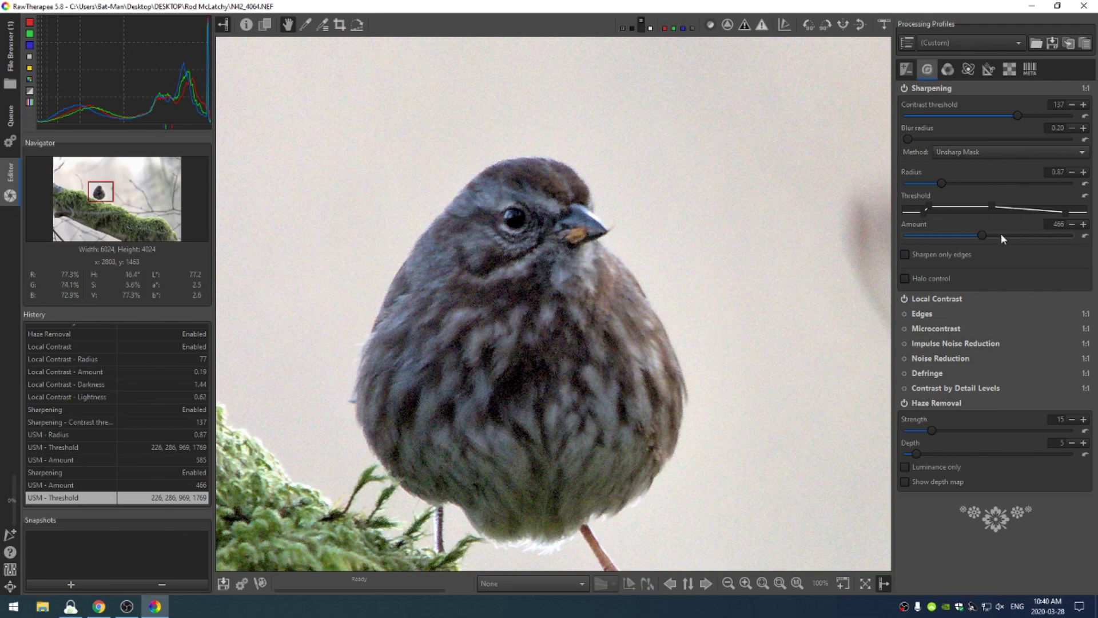
pyautogui.click(939, 89)
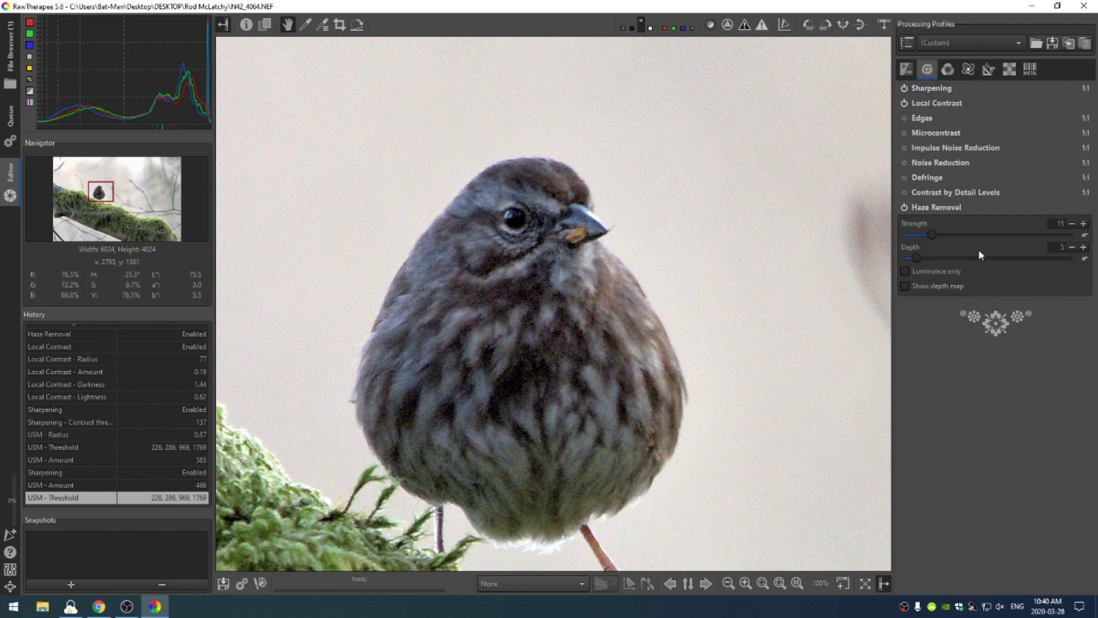
# Enable Edges sharpening with 2 iterations, quantity 38 and Luminance only unchecked.
pyautogui.click(905, 118)
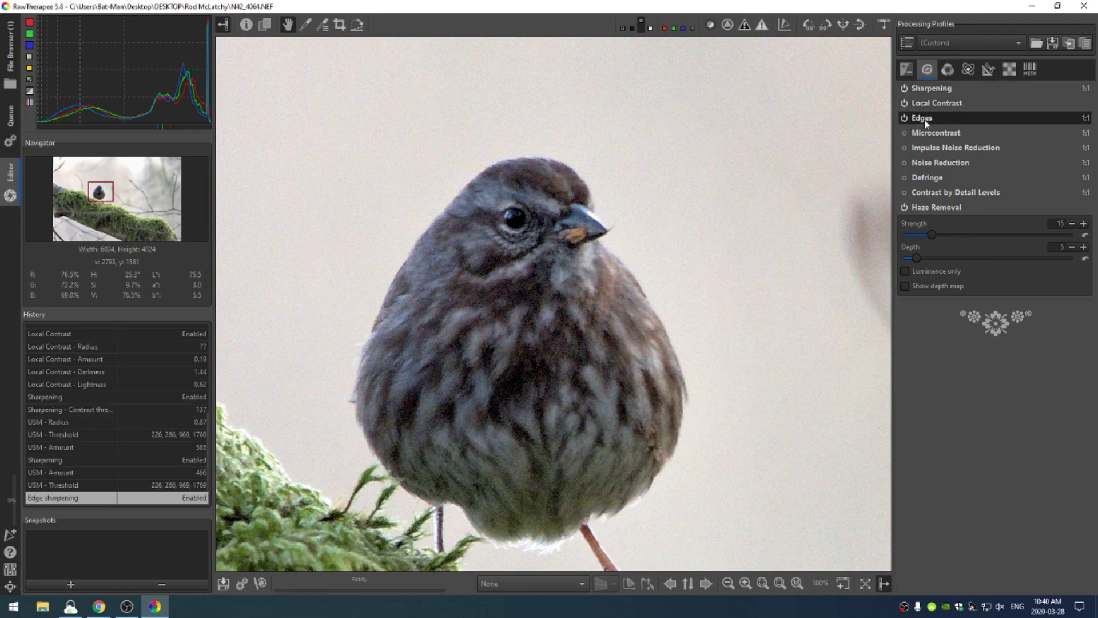
pyautogui.click(925, 119)
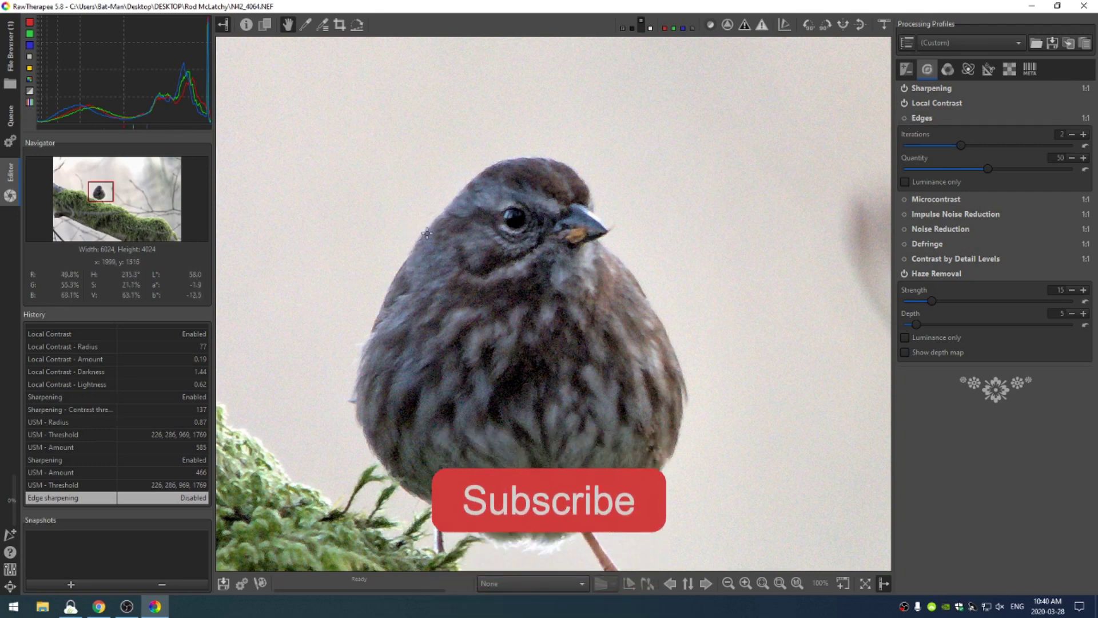
pyautogui.click(904, 117)
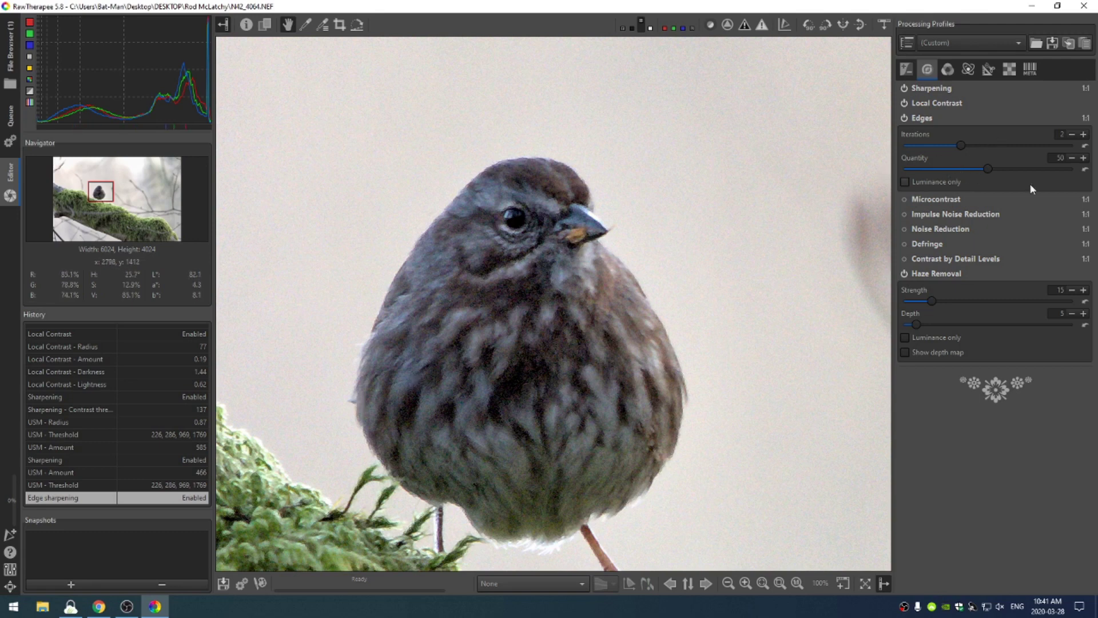
pyautogui.click(1073, 168)
pyautogui.click(921, 145)
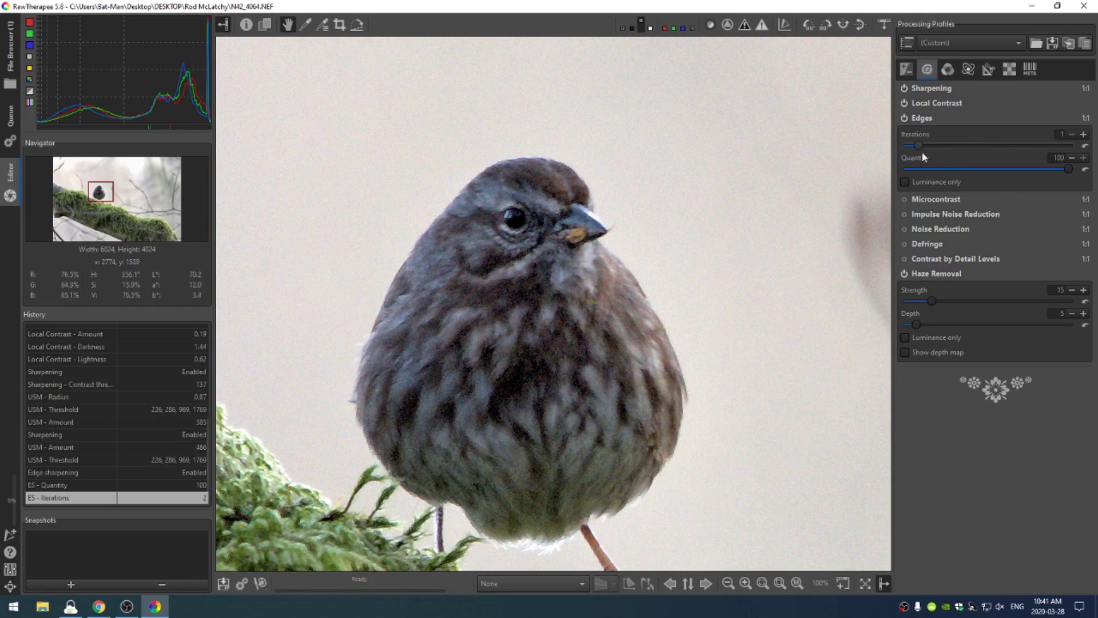
pyautogui.click(949, 145)
pyautogui.click(905, 182)
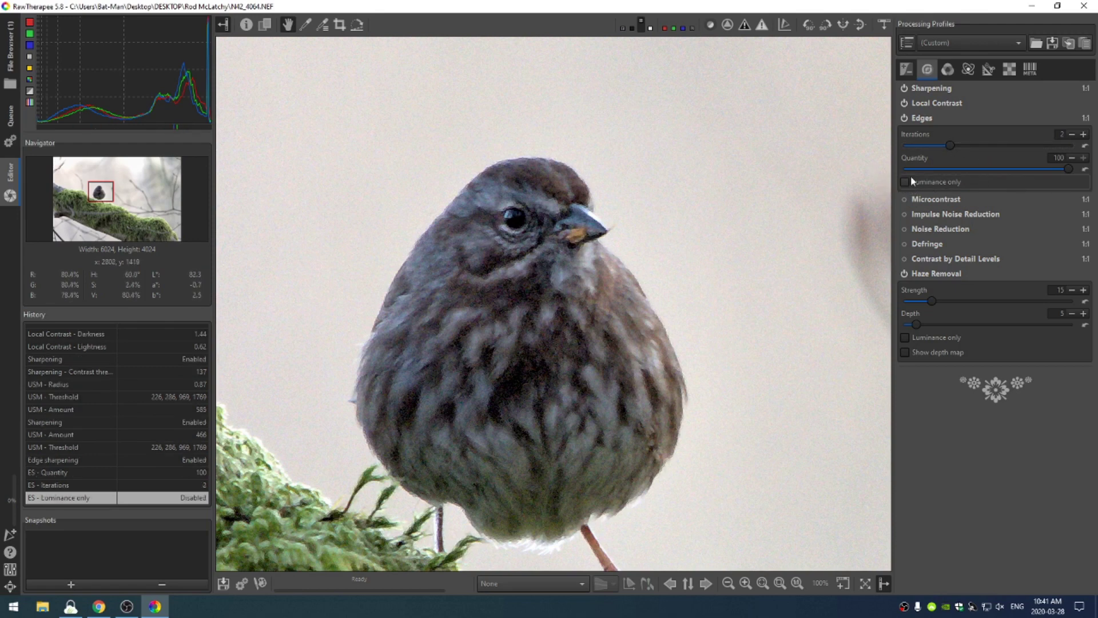
pyautogui.moveTo(1069, 170); pyautogui.dragTo(879, 182)
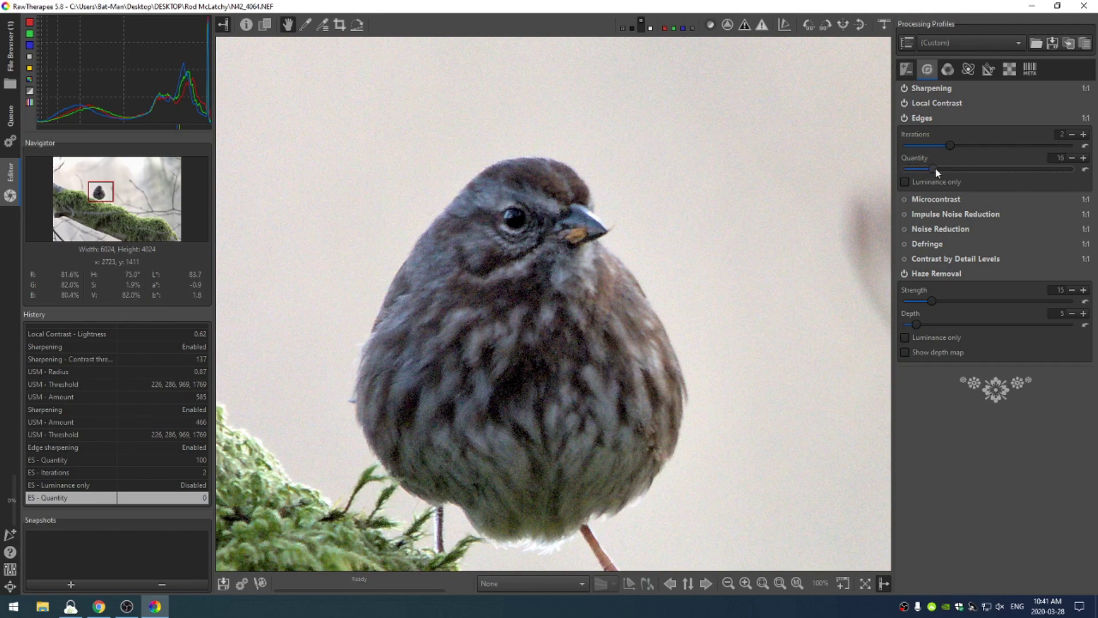
pyautogui.moveTo(935, 167); pyautogui.dragTo(970, 170)
pyautogui.click(921, 118)
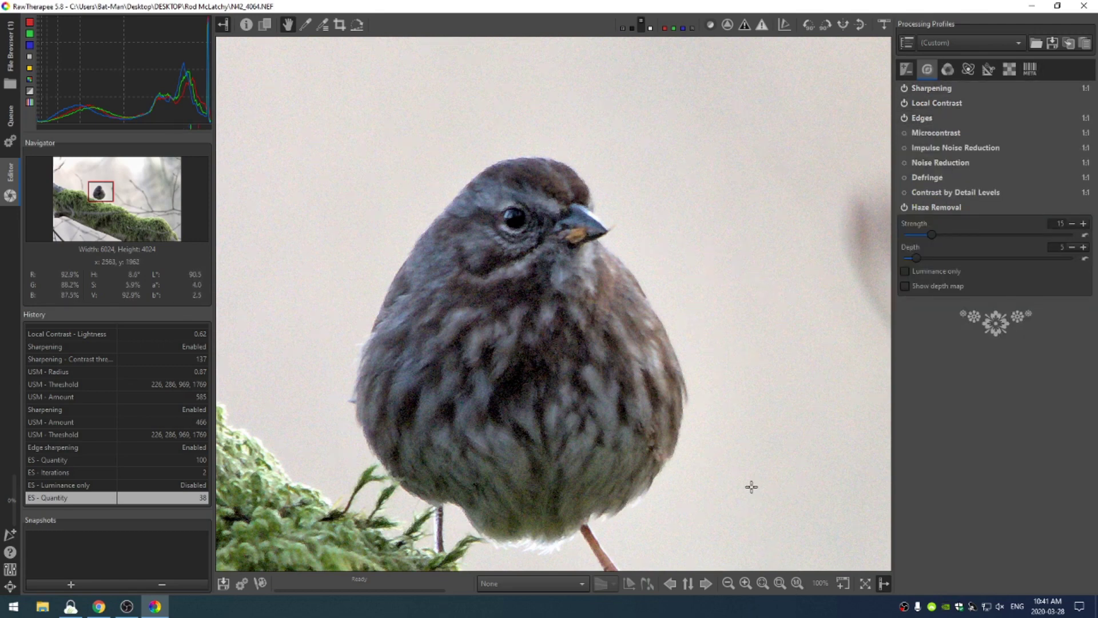
pyautogui.scroll(-2, 750, 486)
# Enable Color Toning on the Color tab with the region correction reset to a=0, b=0.
pyautogui.scroll(-1, 667, 394)
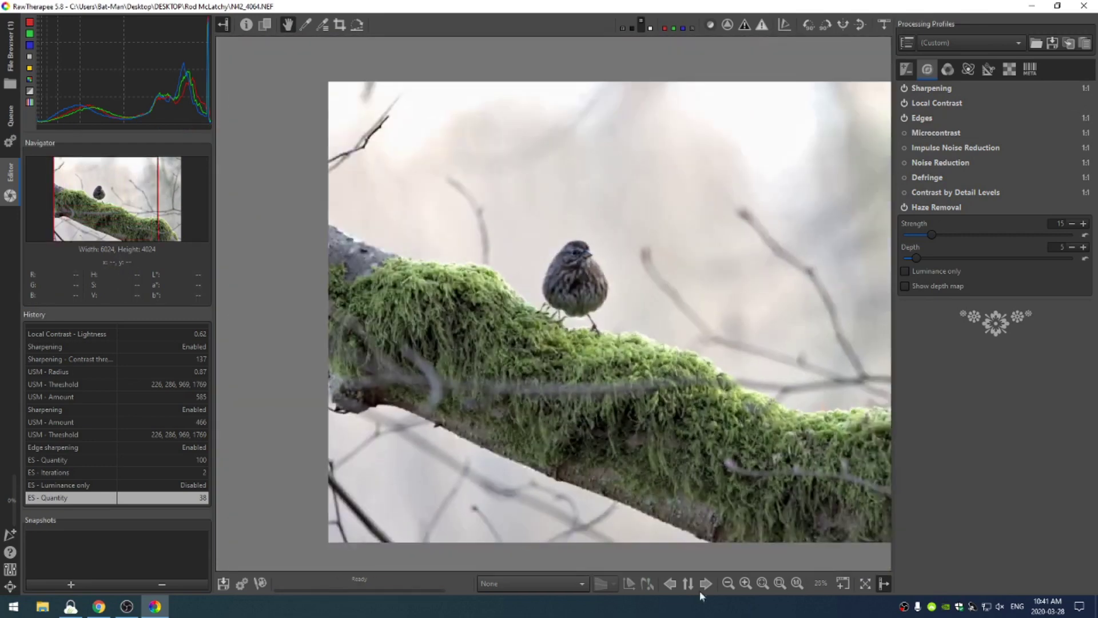
pyautogui.click(780, 584)
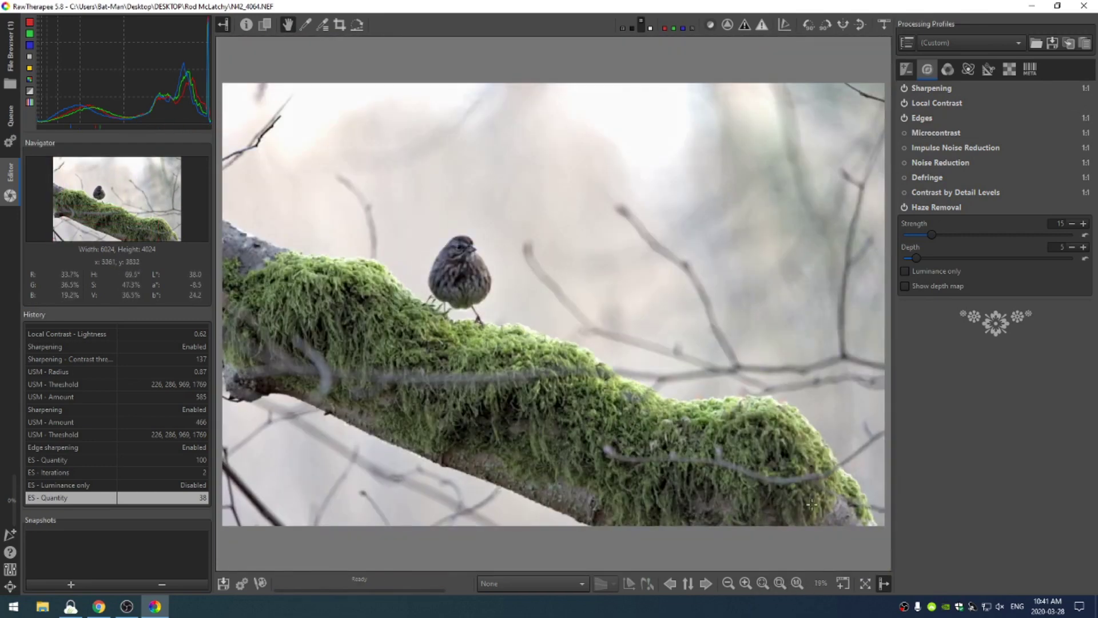
pyautogui.click(948, 69)
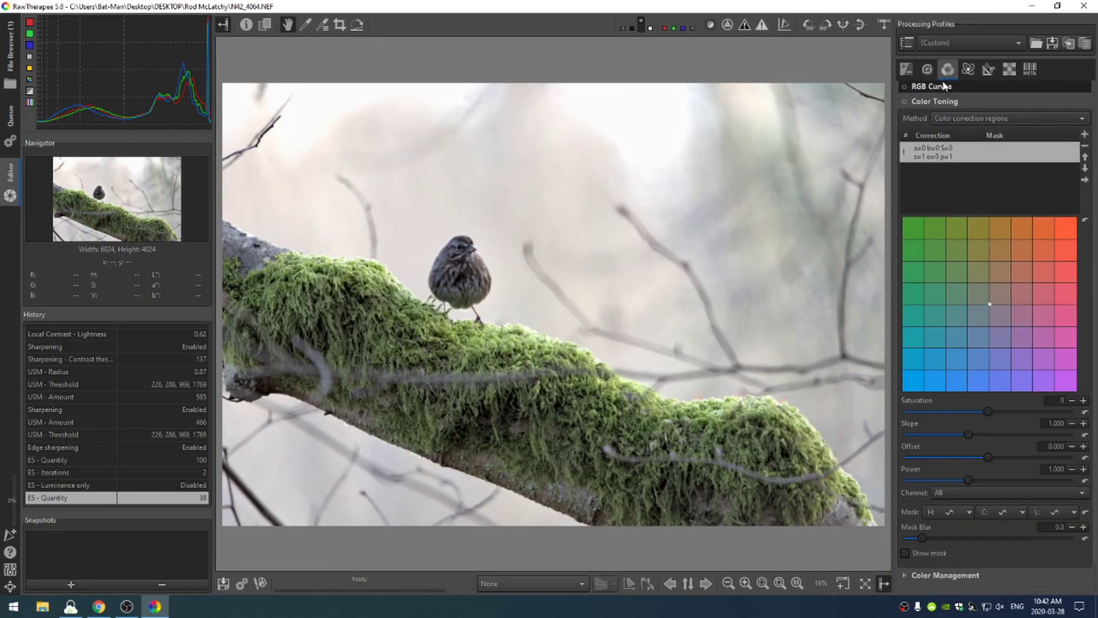
pyautogui.click(904, 101)
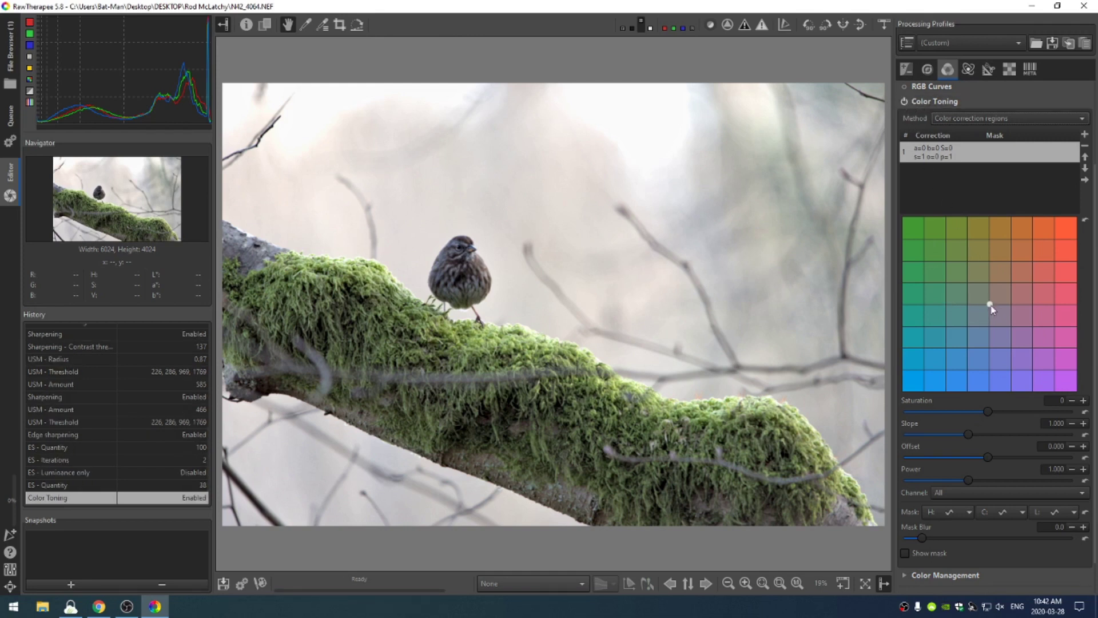
pyautogui.moveTo(979, 296); pyautogui.dragTo(971, 290)
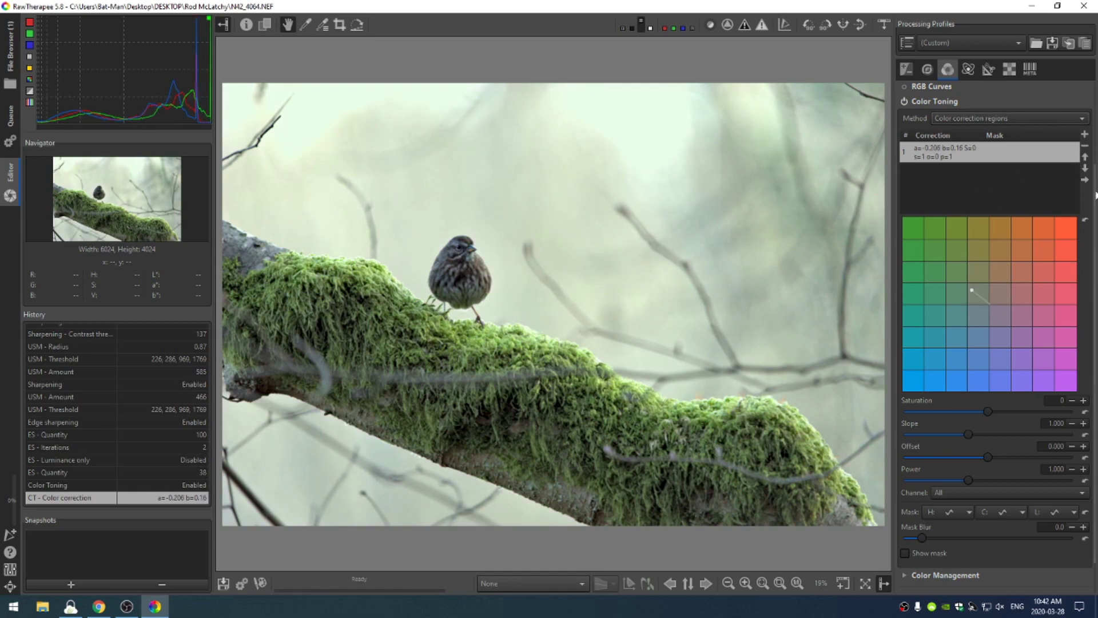
pyautogui.click(1085, 219)
pyautogui.scroll(-1, 912, 522)
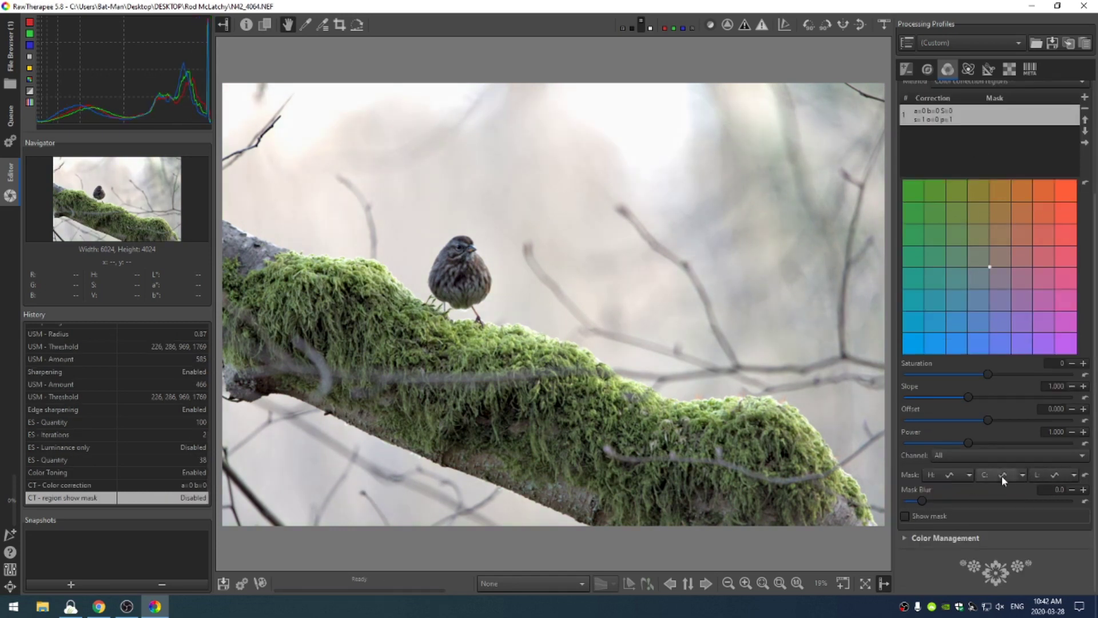
pyautogui.click(1022, 475)
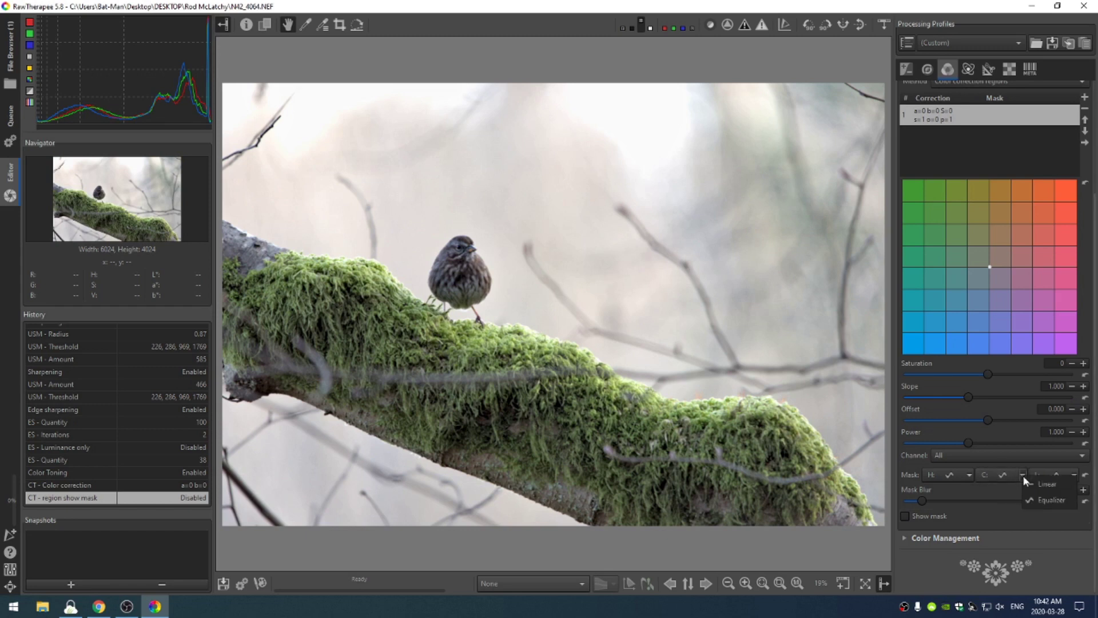
# Make the C mask curve editable, sample moss and branch points from the photo, and show the mask.
pyautogui.click(1036, 501)
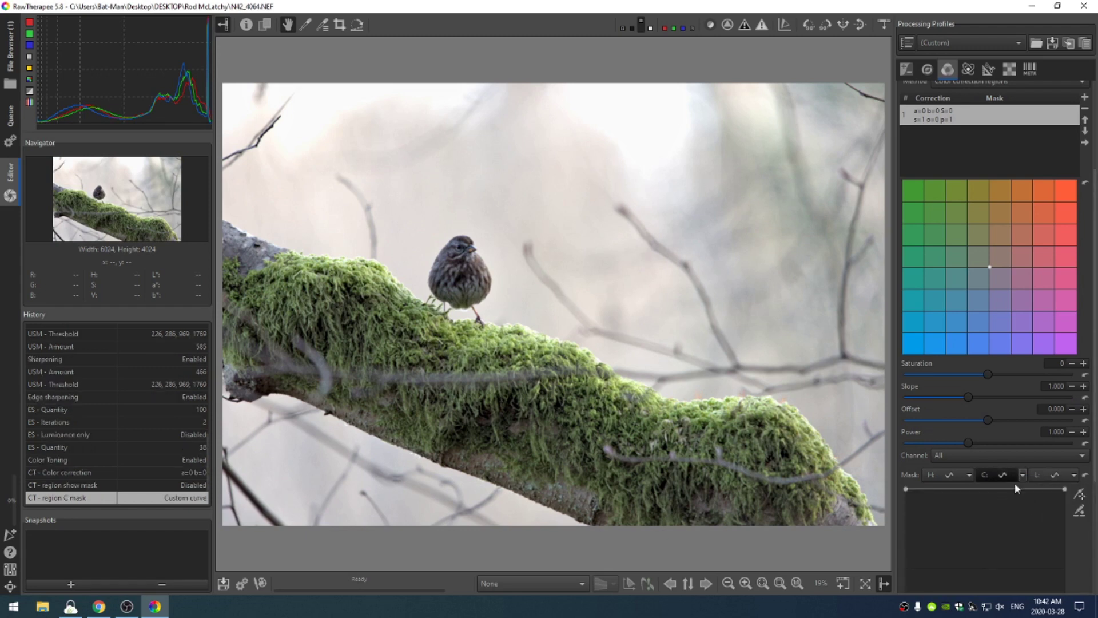
pyautogui.scroll(-3, 1015, 489)
pyautogui.scroll(-2, 1015, 486)
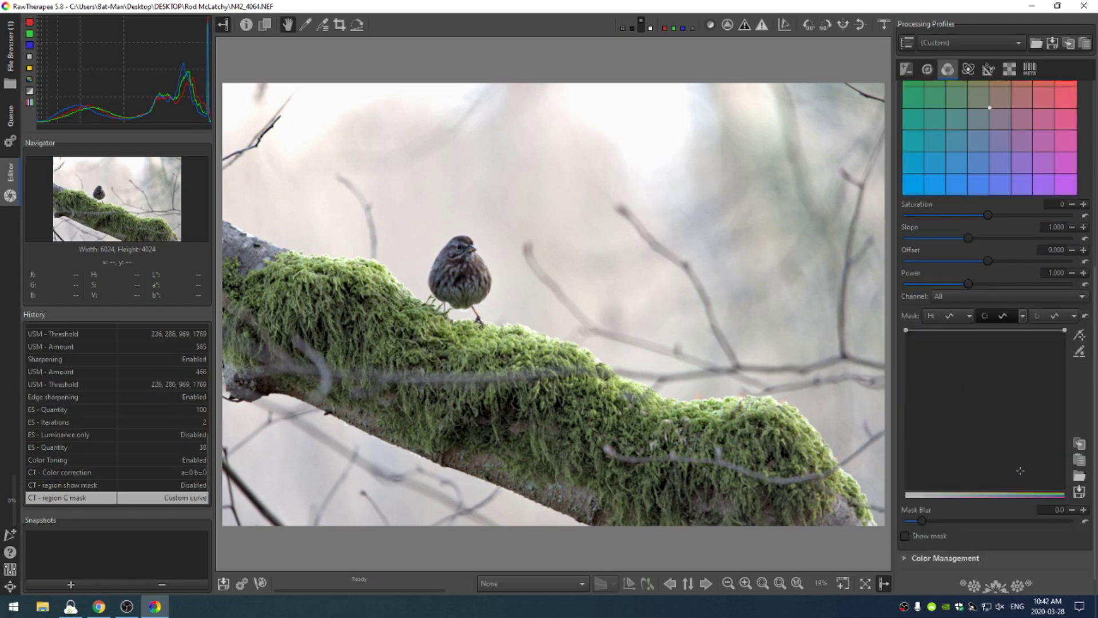
pyautogui.click(1080, 335)
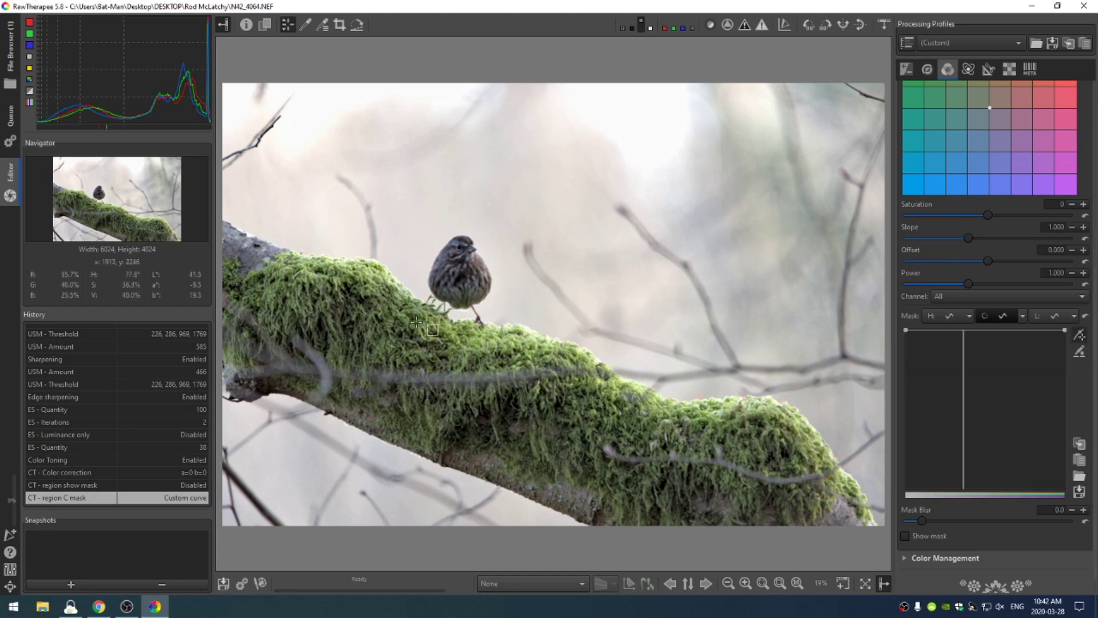
pyautogui.click(475, 341)
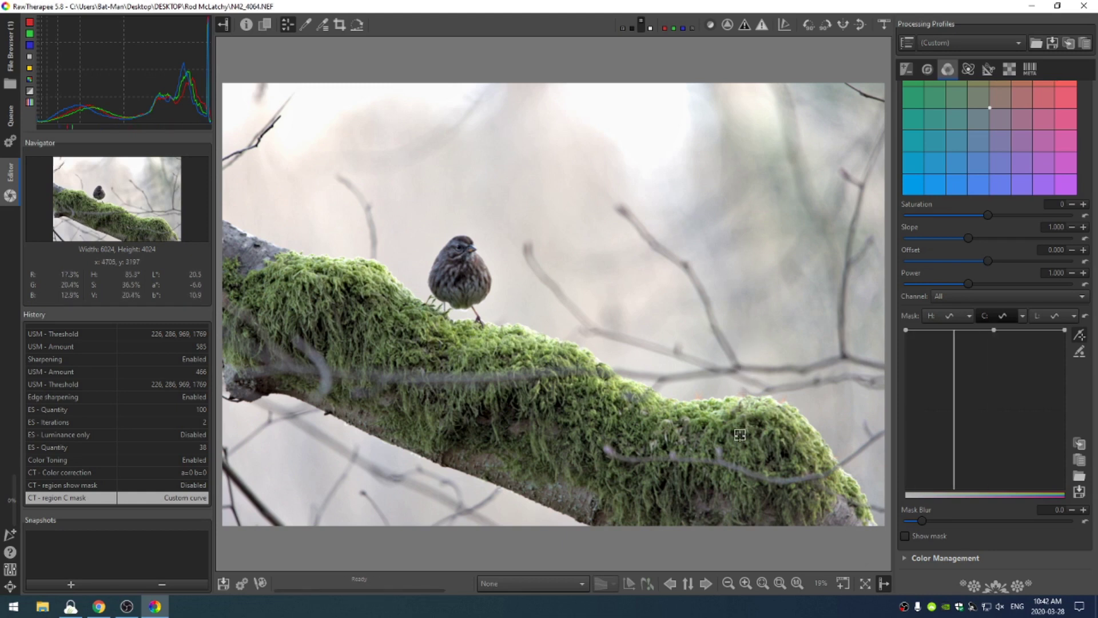
pyautogui.click(796, 430)
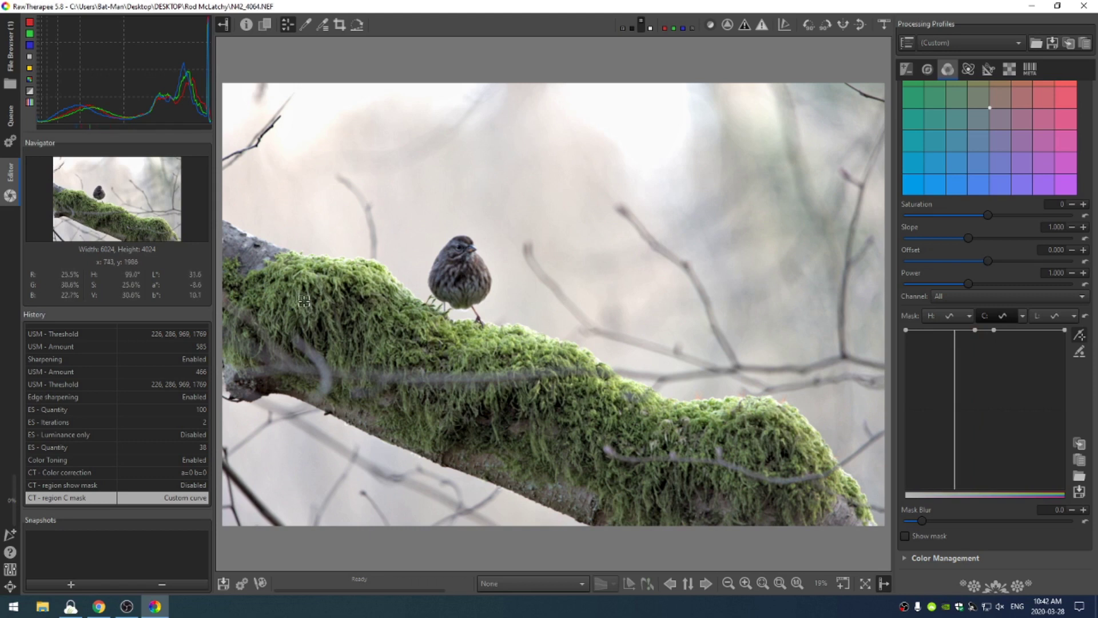
pyautogui.click(304, 301)
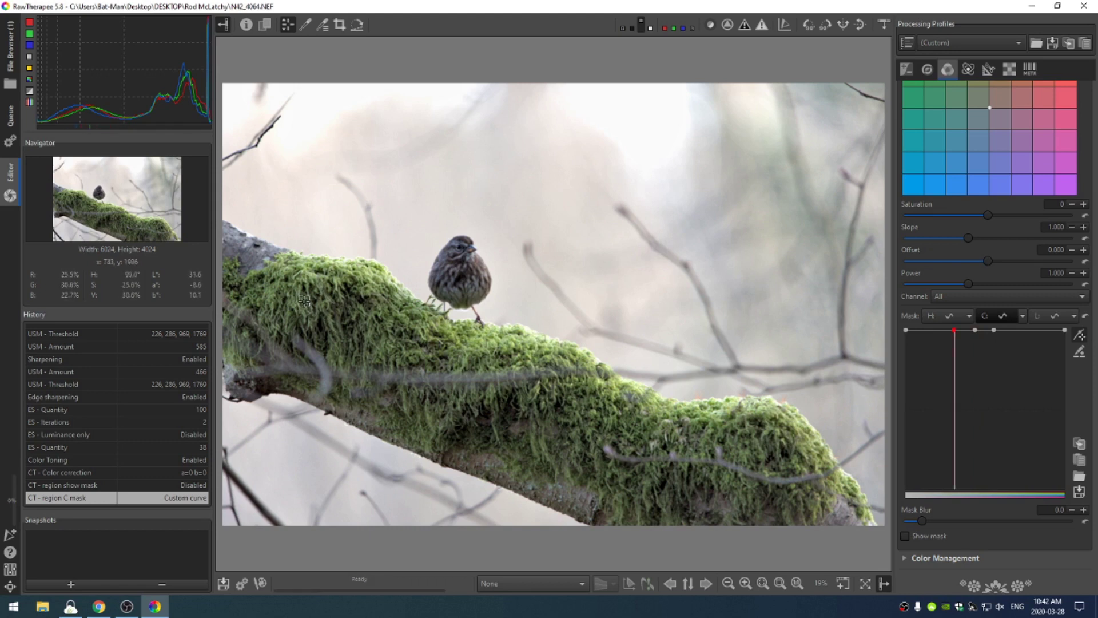
pyautogui.click(472, 468)
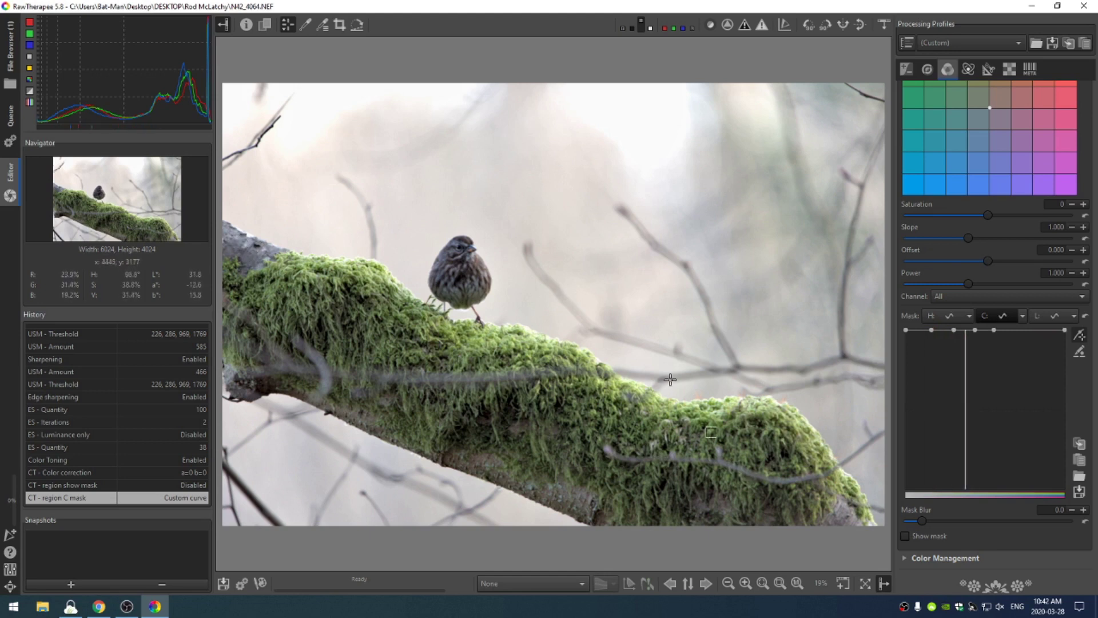
pyautogui.click(866, 436)
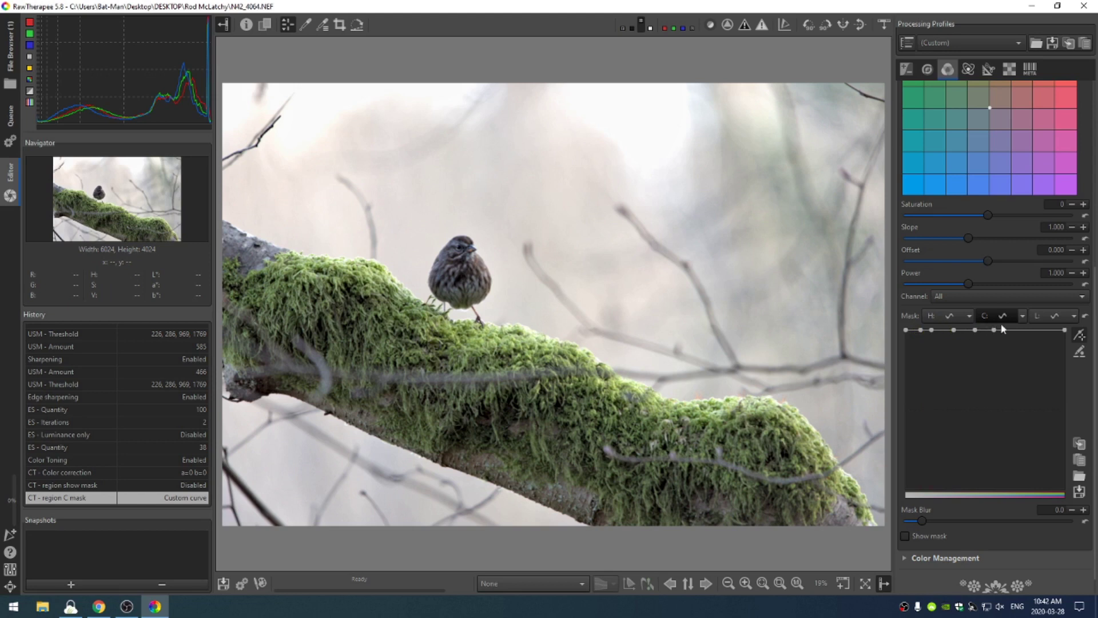
pyautogui.click(904, 535)
# Reshape the chroma mask curve and give the lightness mask a plateau curve raised at the low end.
pyautogui.moveTo(939, 332); pyautogui.dragTo(917, 372)
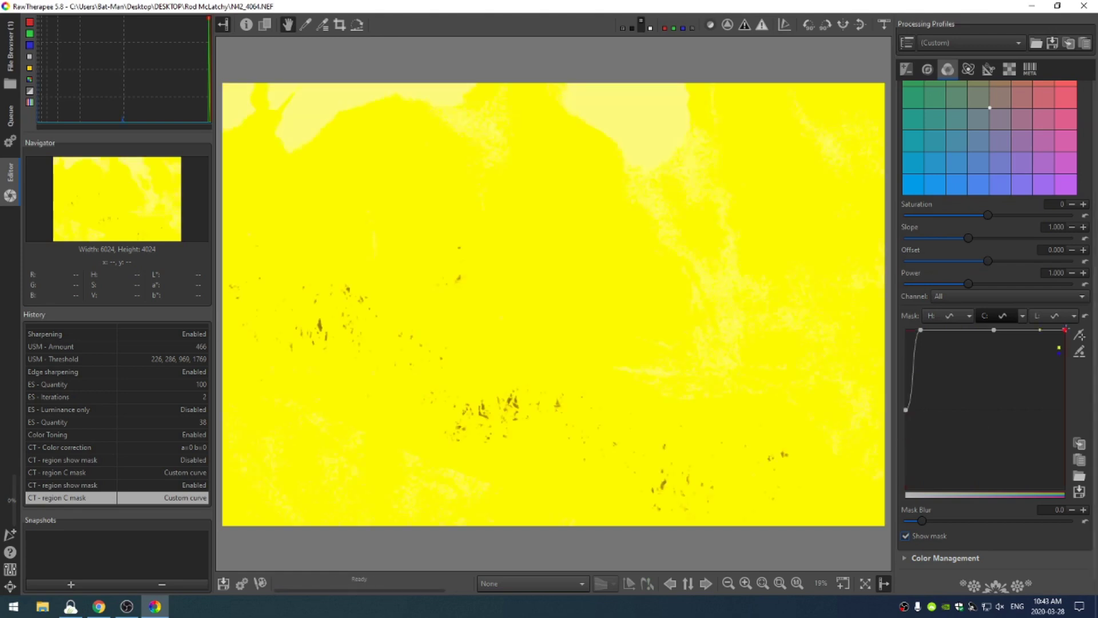
pyautogui.moveTo(1064, 369); pyautogui.dragTo(1066, 385)
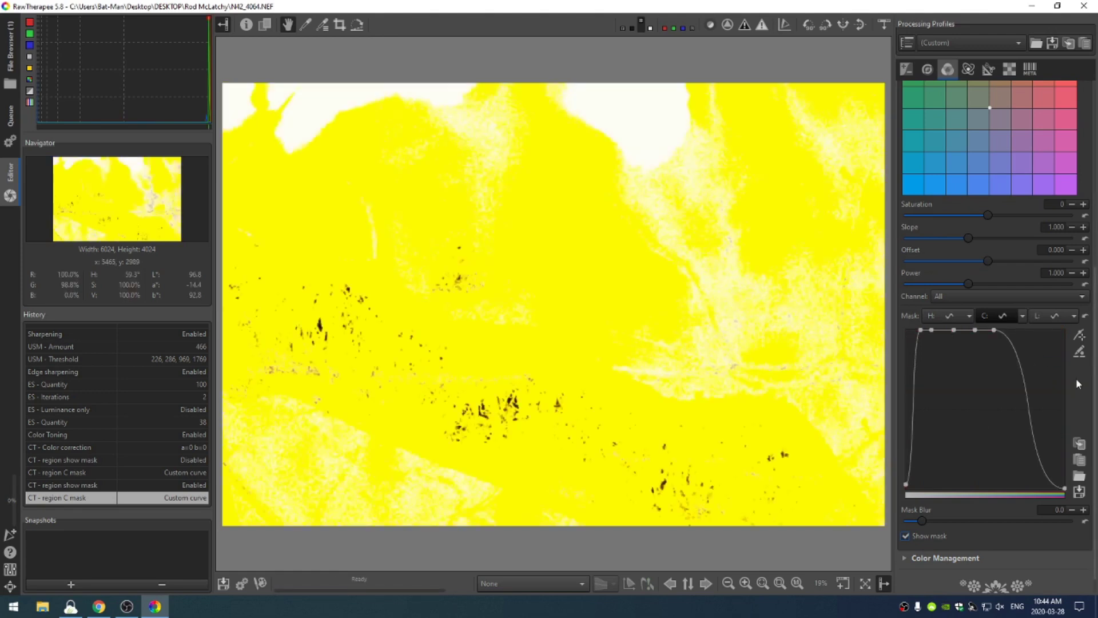
pyautogui.click(1073, 316)
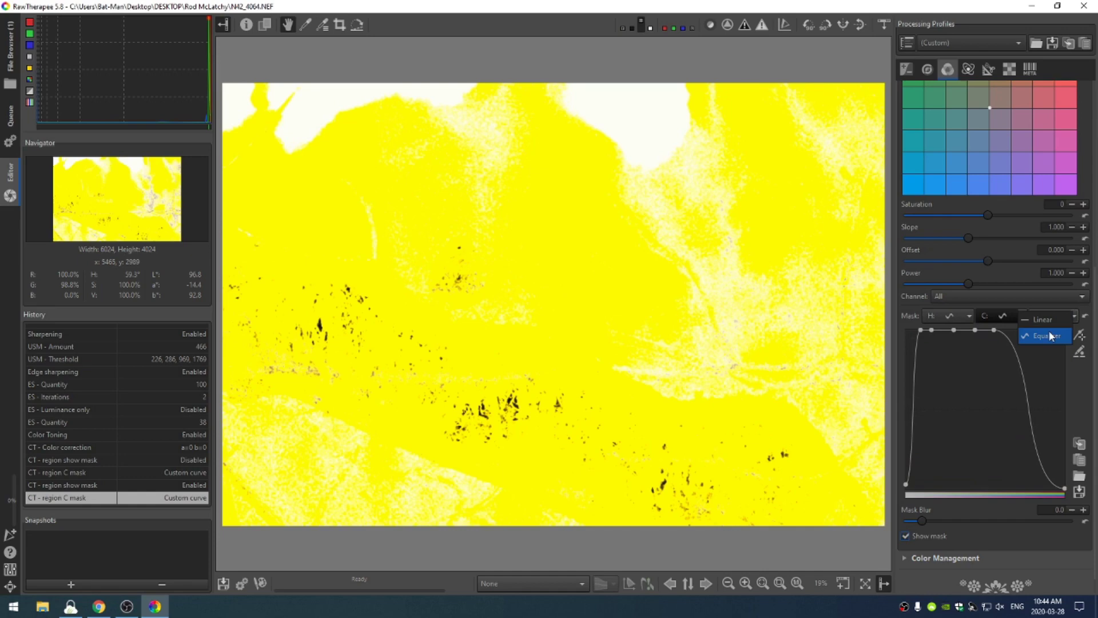
pyautogui.click(1047, 336)
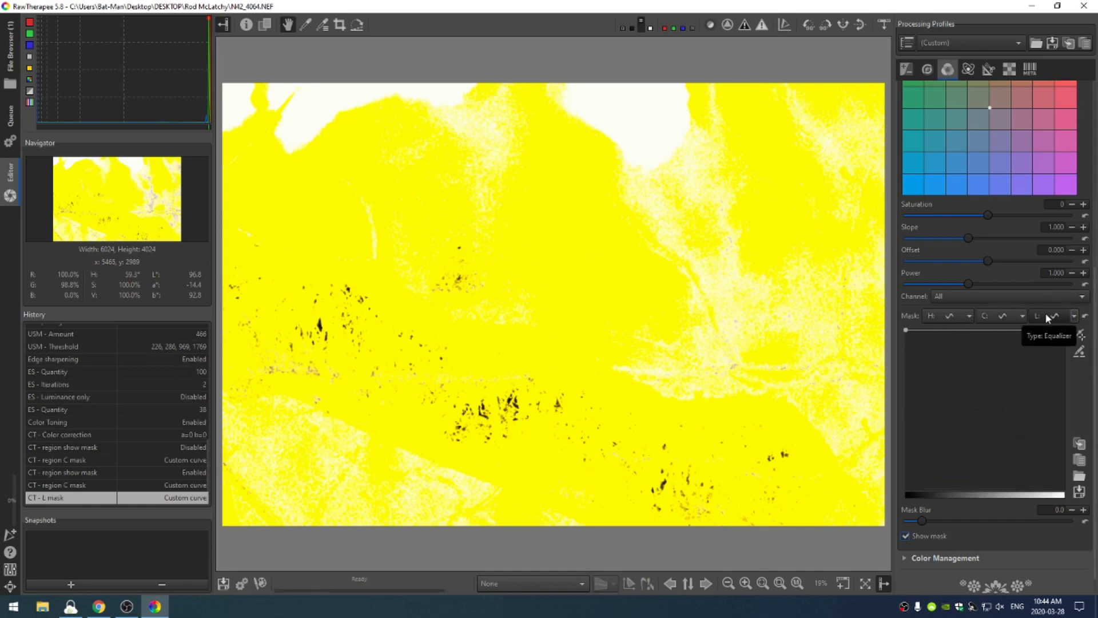
pyautogui.click(1080, 461)
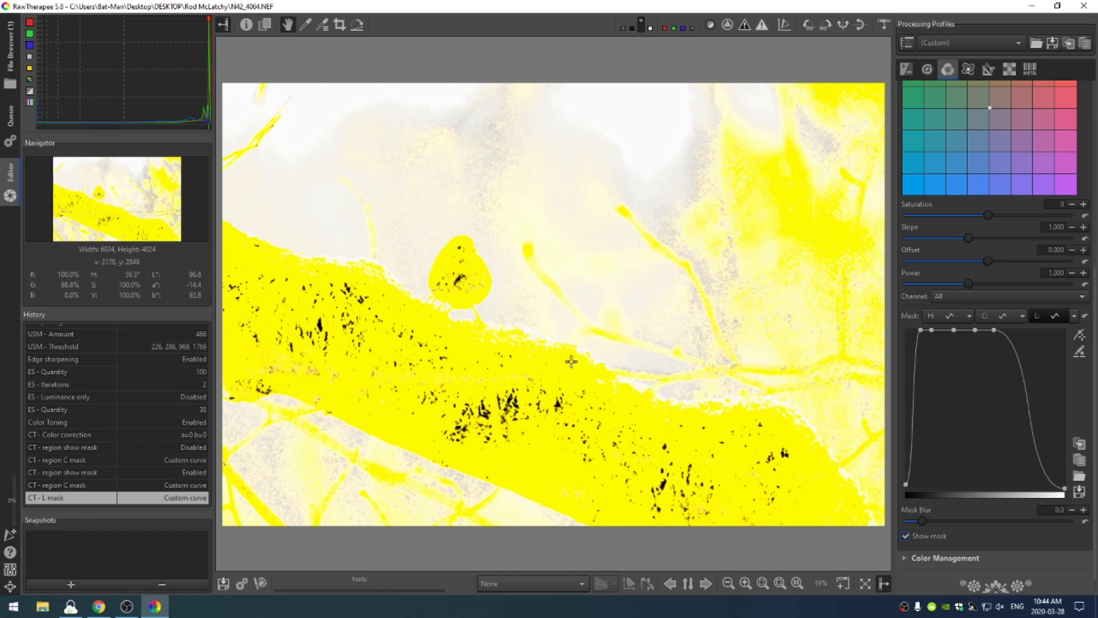
pyautogui.click(947, 317)
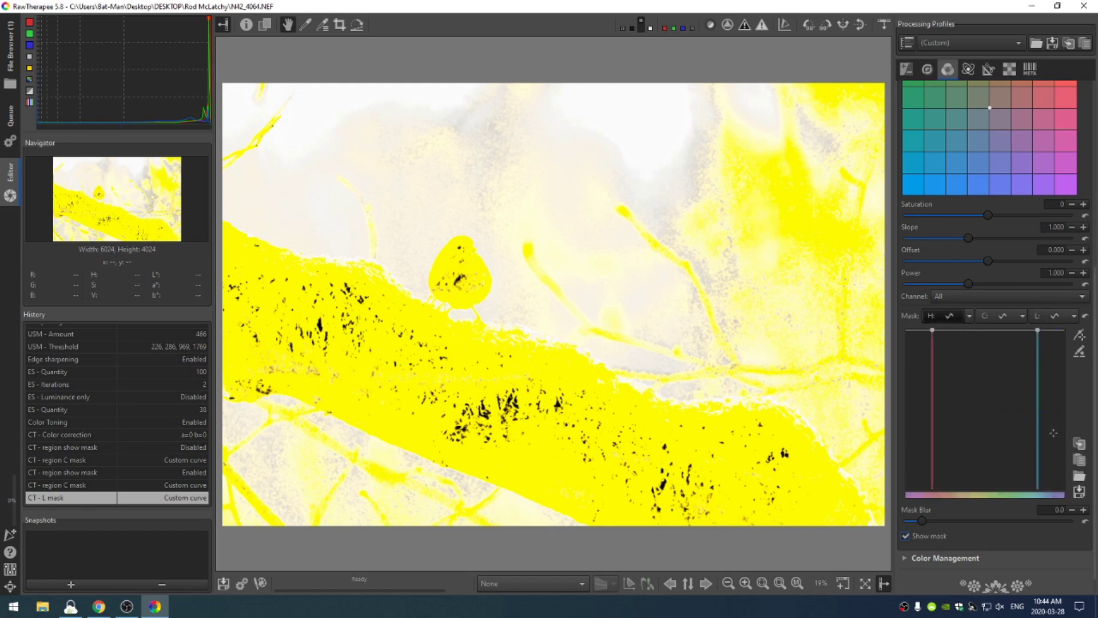
pyautogui.moveTo(906, 485); pyautogui.dragTo(910, 389)
# Raise both ends of the chroma mask curve and set Mask Blur to 2.0.
pyautogui.click(1002, 316)
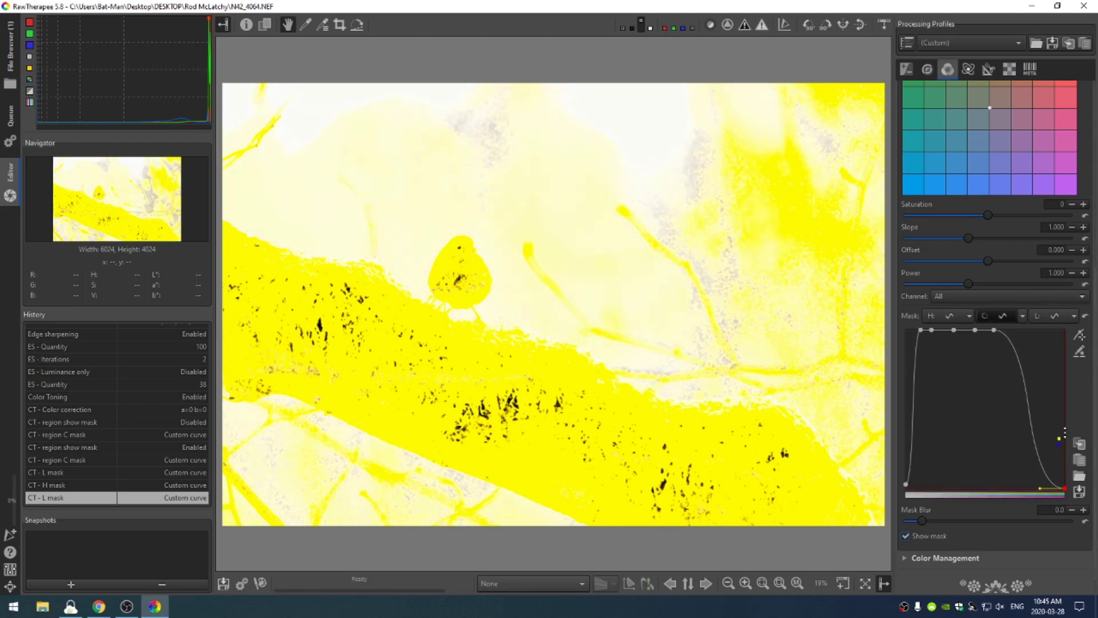
pyautogui.moveTo(1065, 433)
pyautogui.mouseDown()
pyautogui.moveTo(1064, 458)
pyautogui.moveTo(1064, 424)
pyautogui.mouseUp()
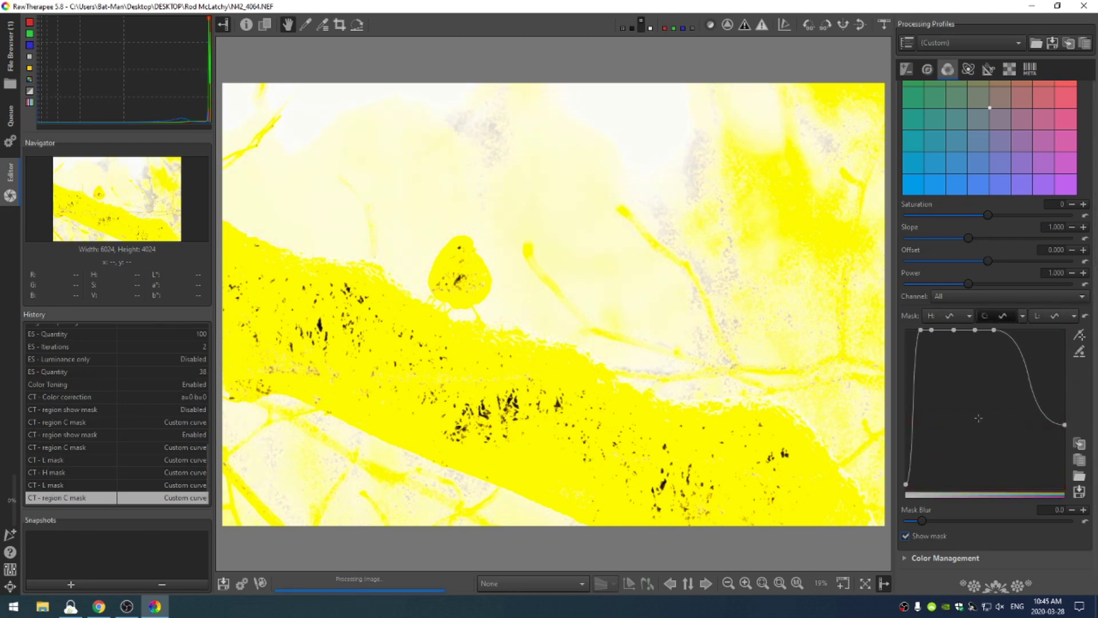
pyautogui.moveTo(1064, 381); pyautogui.dragTo(1064, 401)
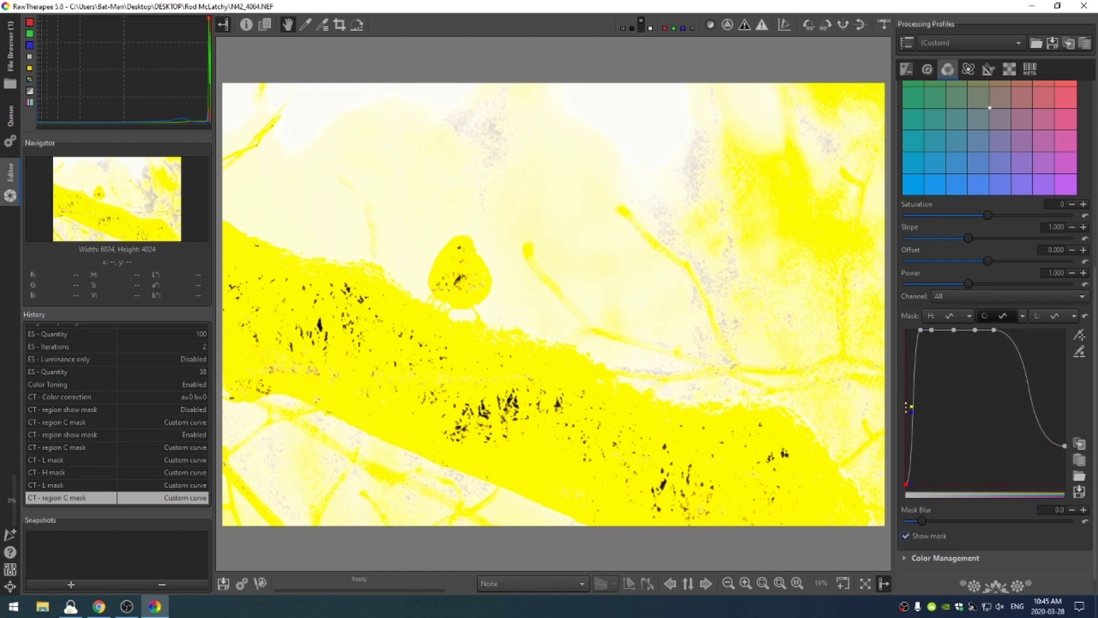
pyautogui.moveTo(909, 407); pyautogui.dragTo(907, 384)
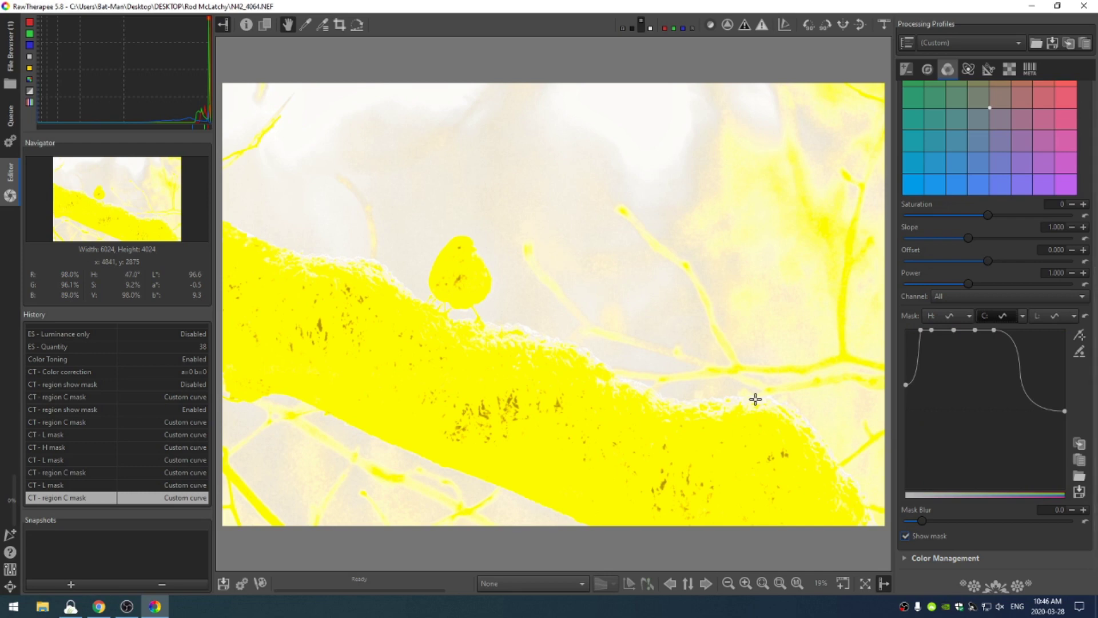
pyautogui.moveTo(925, 521); pyautogui.dragTo(935, 520)
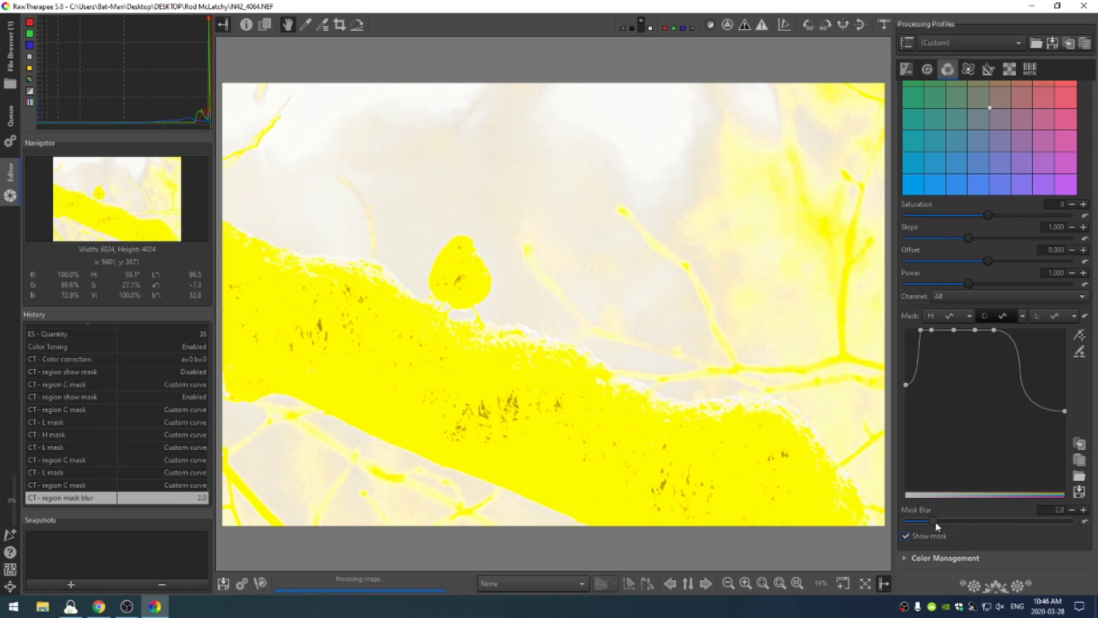
# Hide the mask and tone the region green with saturation 8, slope 0.958, offset -0.008, power 0.990.
pyautogui.click(906, 536)
pyautogui.scroll(4, 1009, 166)
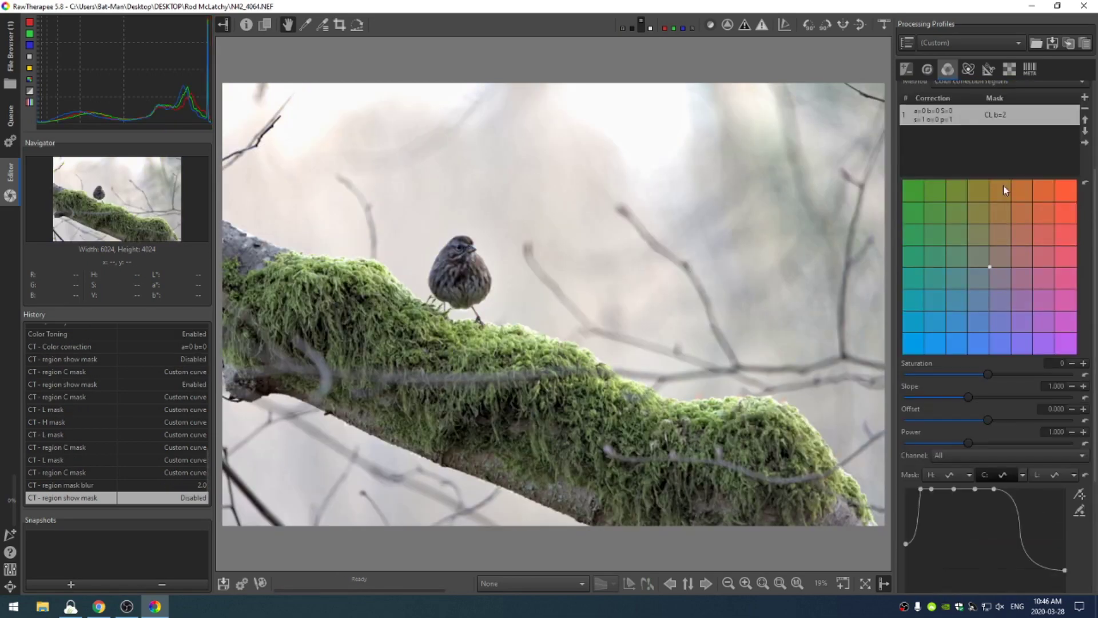
pyautogui.moveTo(956, 242)
pyautogui.mouseDown()
pyautogui.moveTo(938, 221)
pyautogui.moveTo(947, 230)
pyautogui.mouseUp()
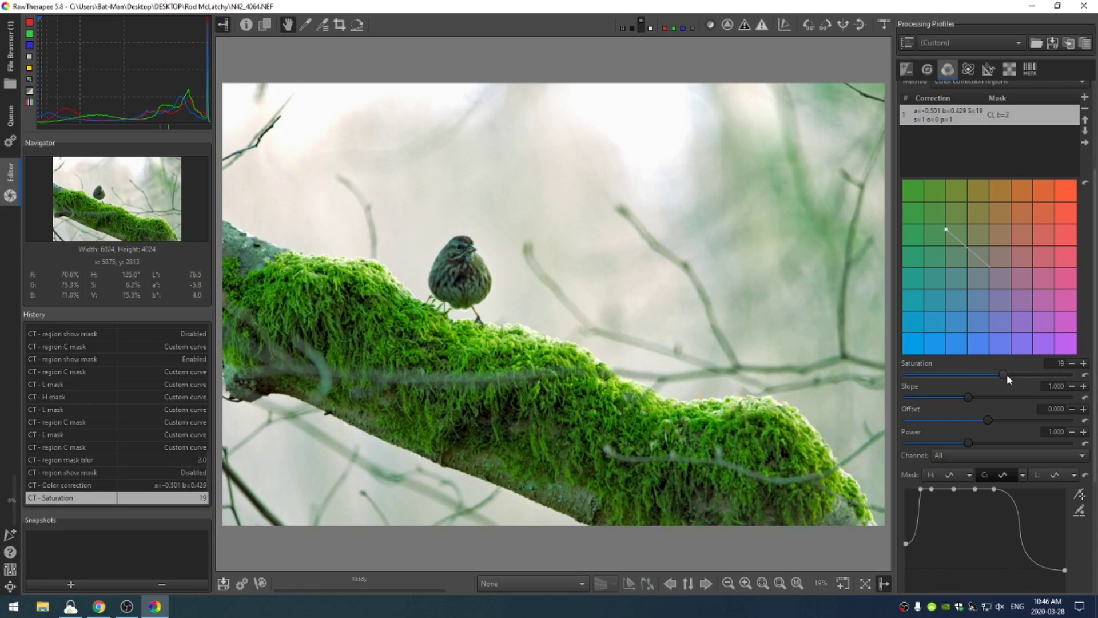
pyautogui.moveTo(1003, 376); pyautogui.dragTo(1006, 375)
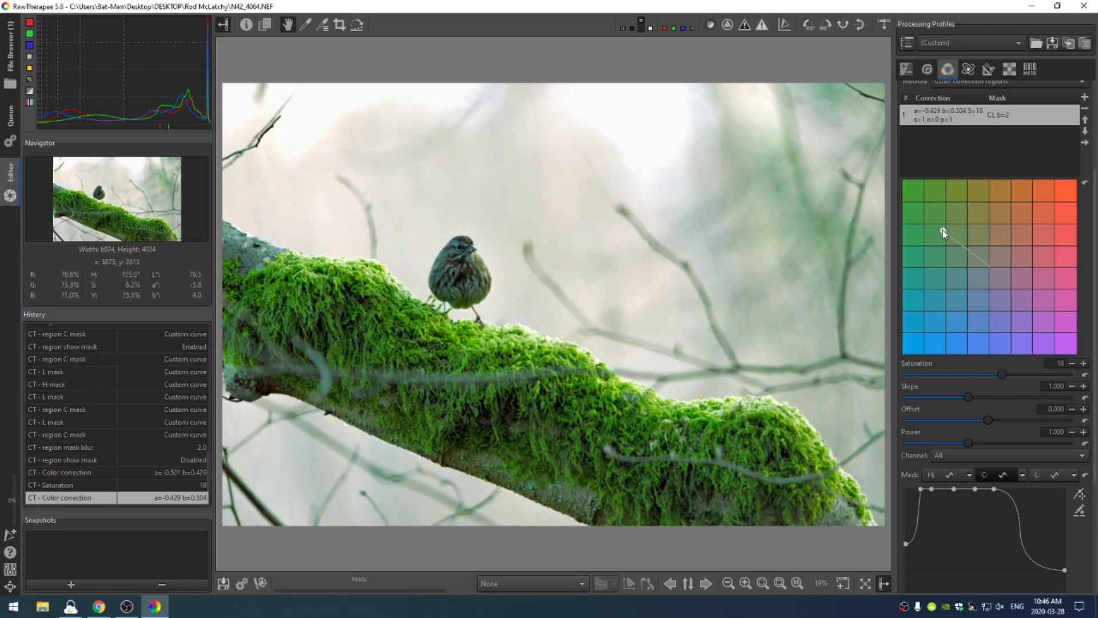
pyautogui.moveTo(942, 230); pyautogui.dragTo(945, 236)
pyautogui.moveTo(995, 378); pyautogui.dragTo(990, 376)
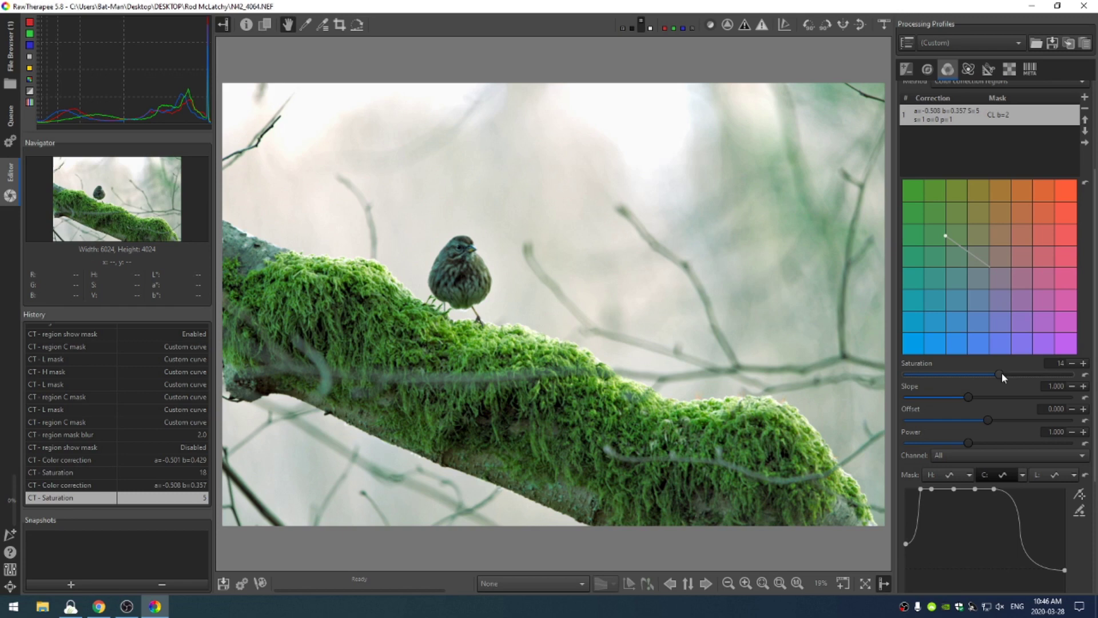
pyautogui.moveTo(1001, 372); pyautogui.dragTo(997, 374)
pyautogui.moveTo(946, 236); pyautogui.dragTo(954, 228)
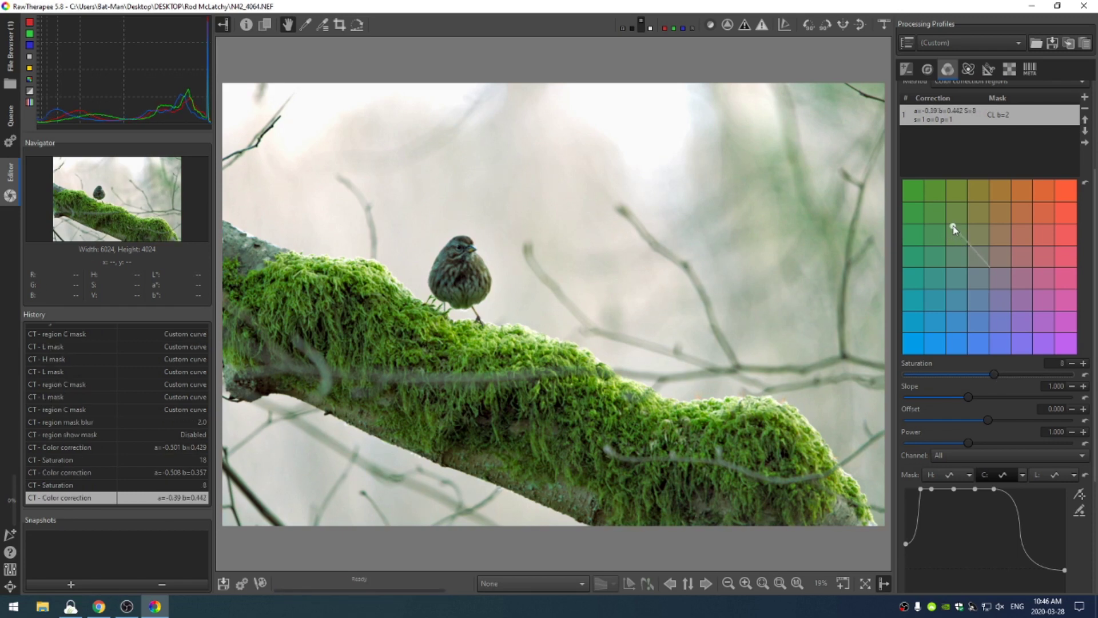
pyautogui.moveTo(968, 397); pyautogui.dragTo(979, 426)
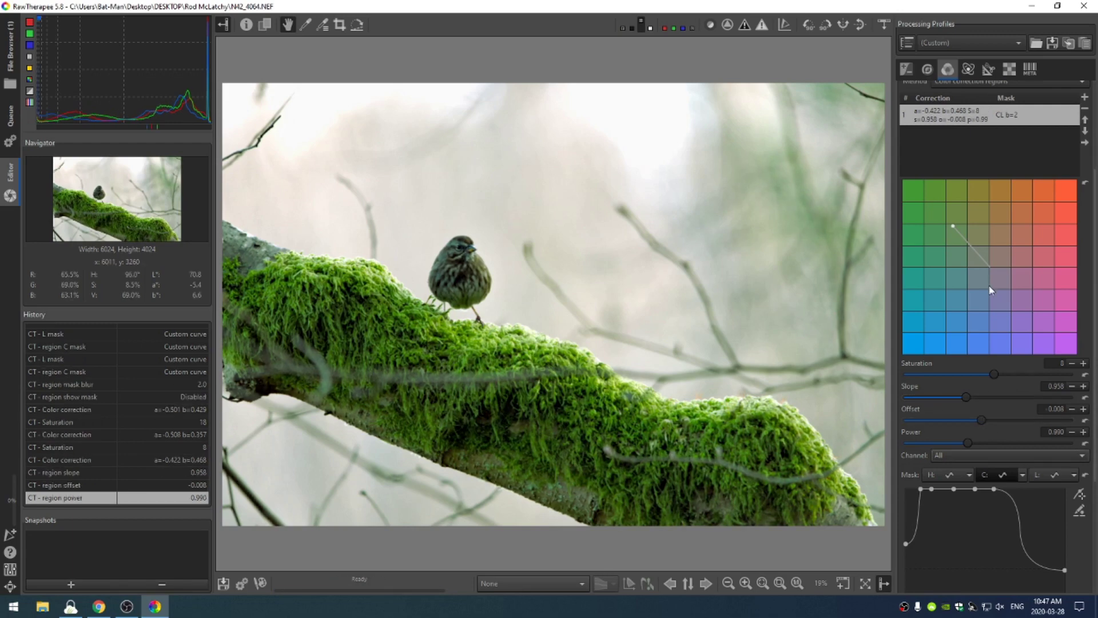
pyautogui.scroll(3, 989, 304)
# Enable RGB Curves and give the blue channel a Standard curve with three control points.
pyautogui.click(945, 209)
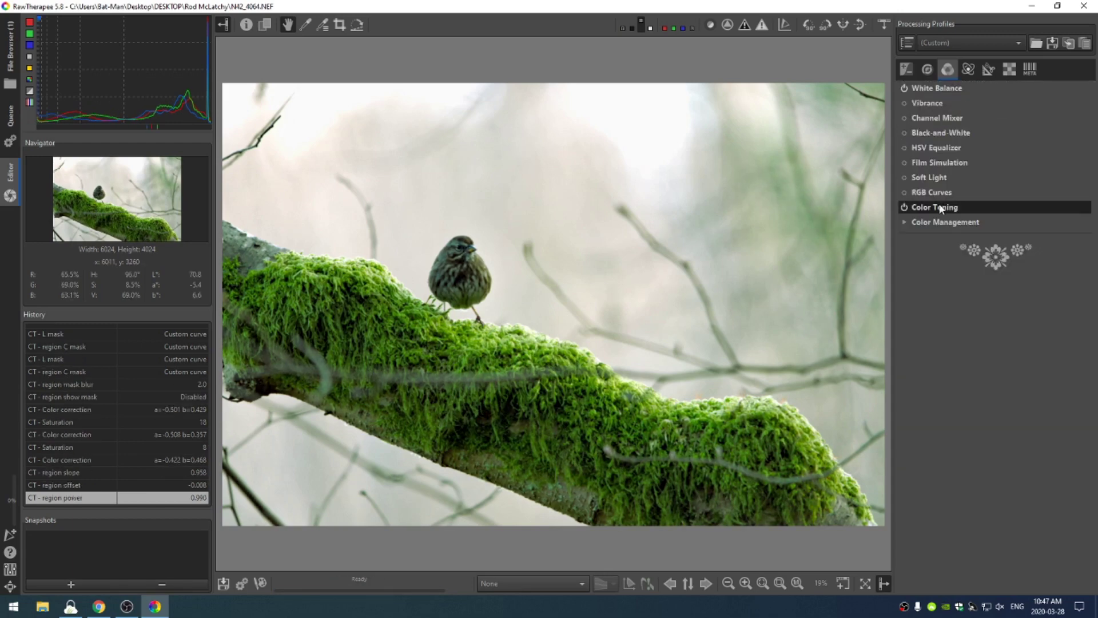
pyautogui.click(904, 193)
pyautogui.click(915, 194)
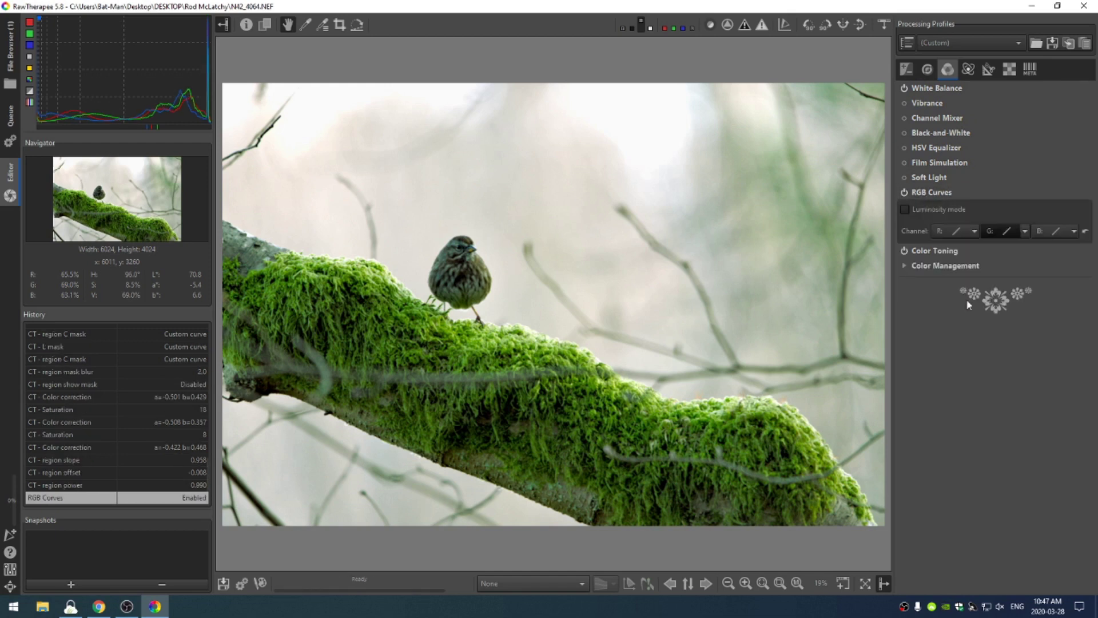
pyautogui.click(1075, 231)
pyautogui.click(1047, 258)
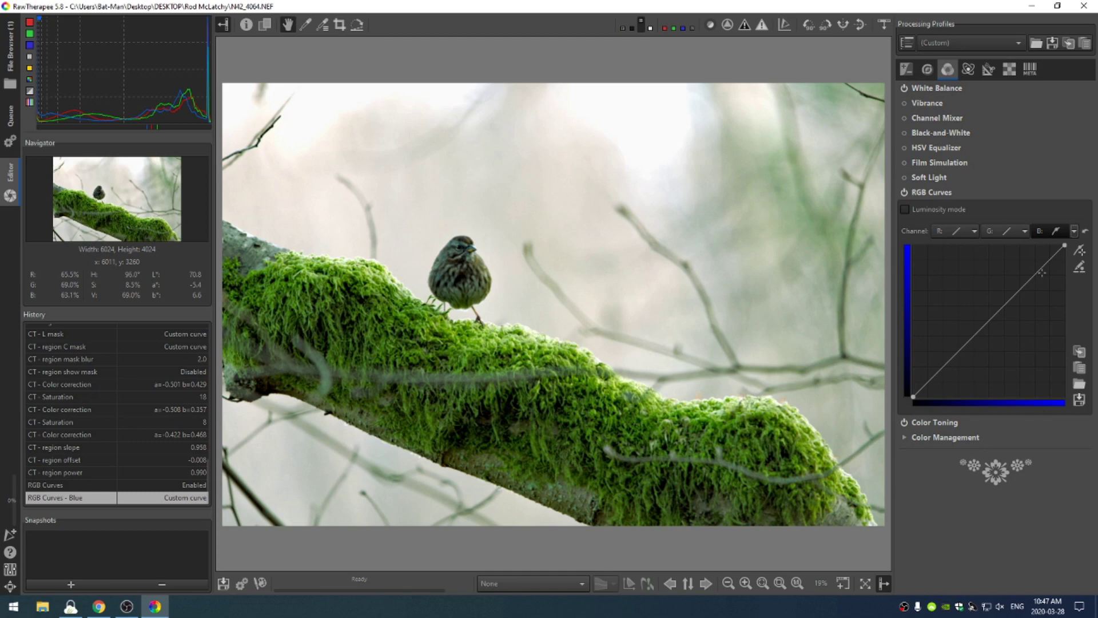
pyautogui.moveTo(1043, 266); pyautogui.dragTo(1044, 270)
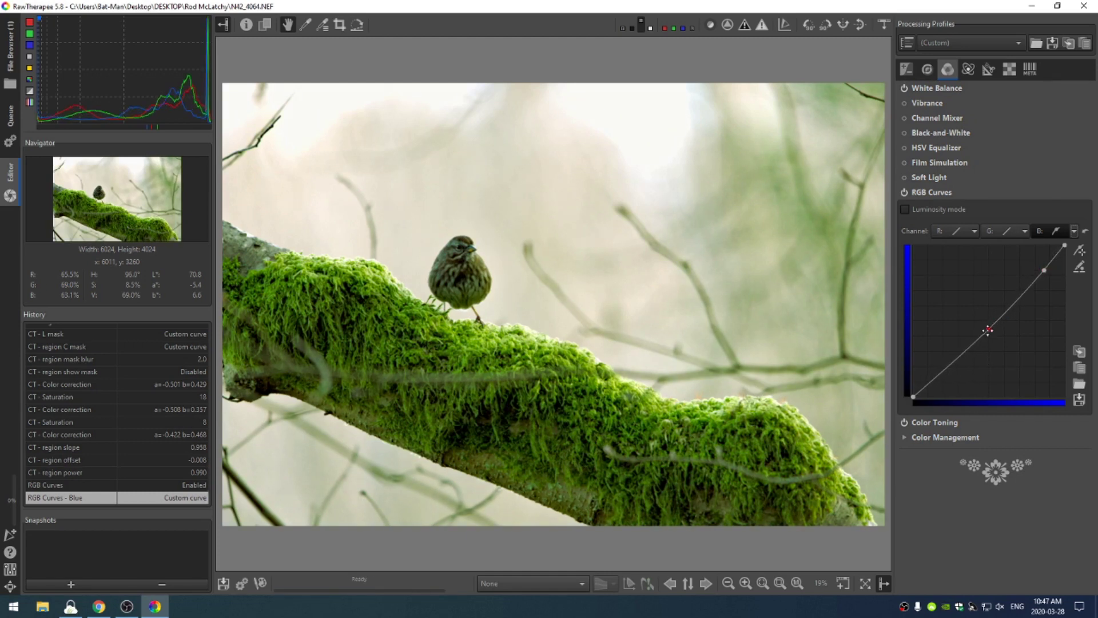
pyautogui.moveTo(988, 330); pyautogui.dragTo(988, 322)
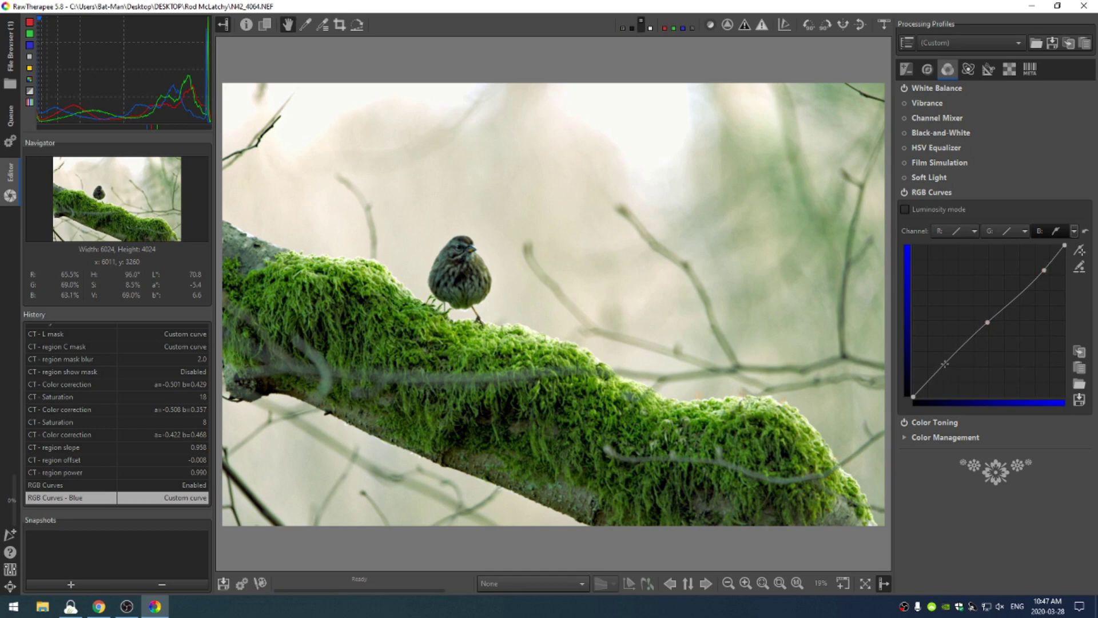
pyautogui.moveTo(943, 369); pyautogui.dragTo(947, 368)
# Give the G channel a reset custom curve with a midpoint nudged down then back up, leaving a faint pink tint.
pyautogui.click(1009, 235)
pyautogui.click(1025, 231)
pyautogui.click(1050, 259)
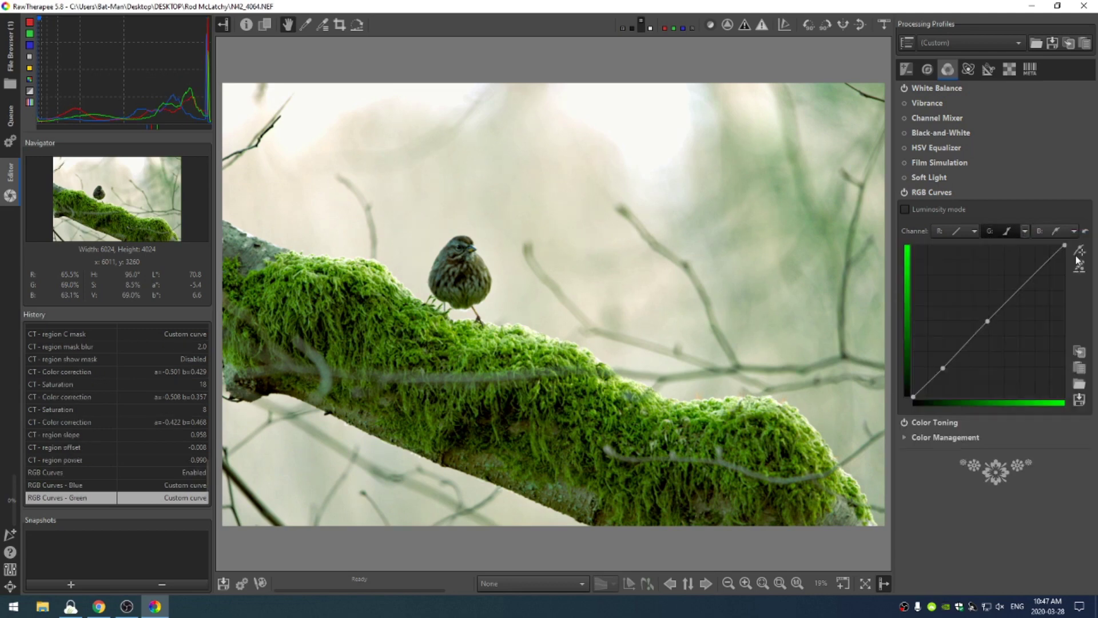
pyautogui.click(1086, 231)
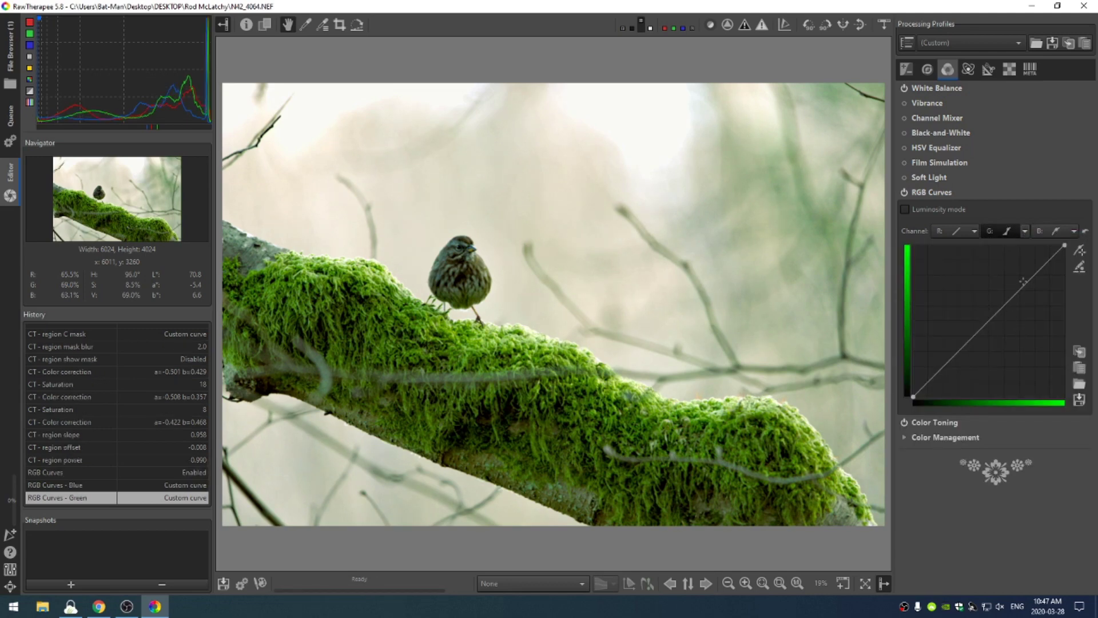
pyautogui.moveTo(1036, 270)
pyautogui.mouseDown()
pyautogui.moveTo(1012, 258)
pyautogui.moveTo(1047, 293)
pyautogui.moveTo(1033, 280)
pyautogui.mouseUp()
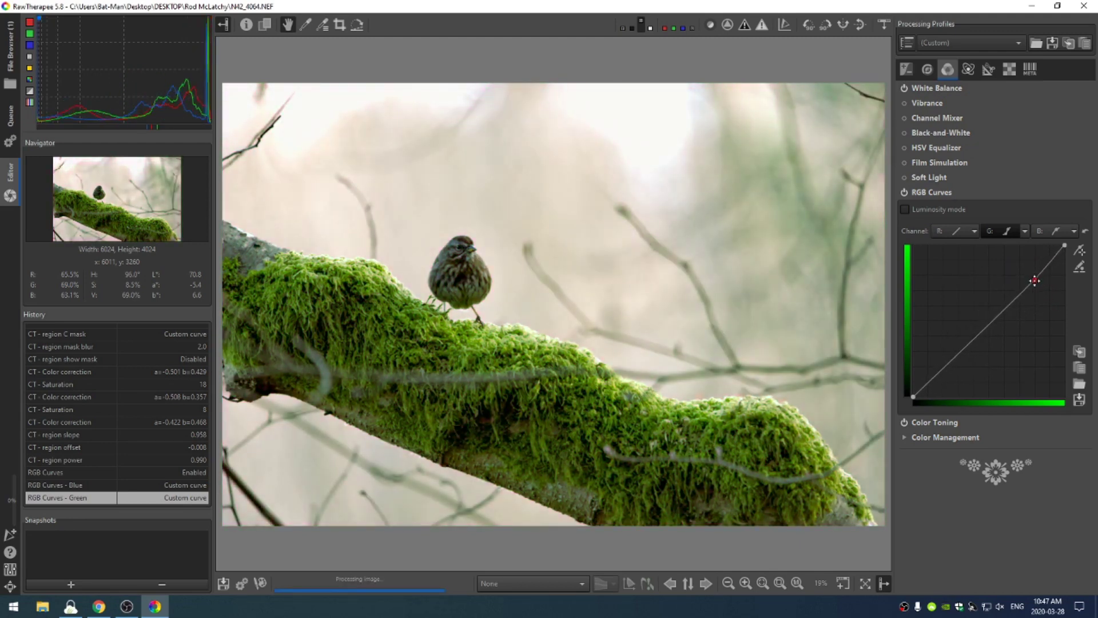
pyautogui.click(988, 321)
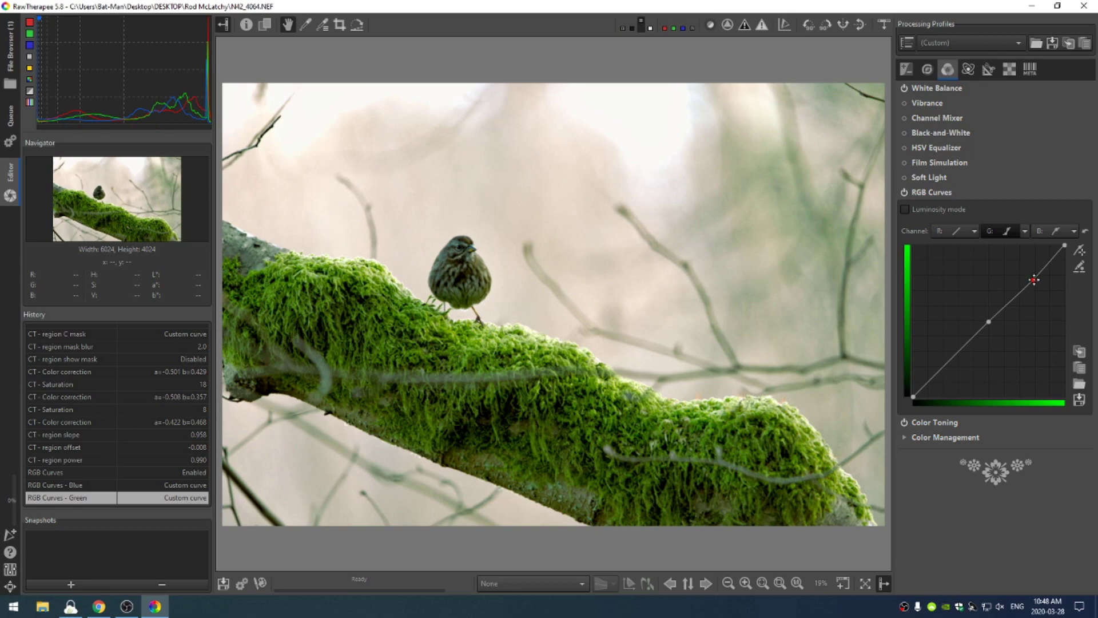
pyautogui.moveTo(1034, 280); pyautogui.dragTo(1037, 297)
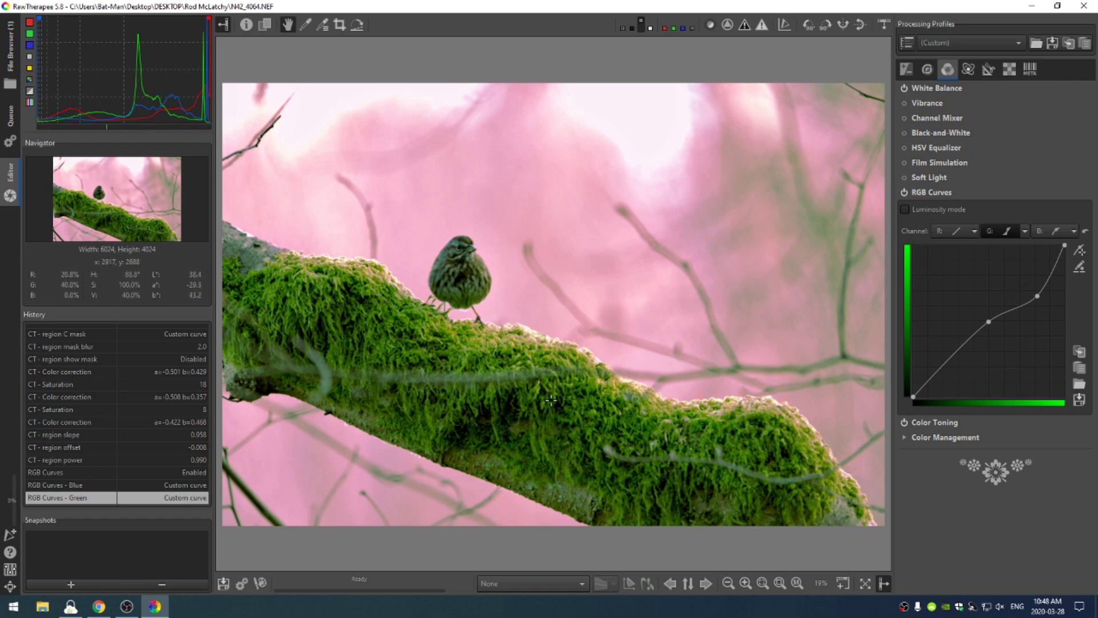
pyautogui.moveTo(1038, 292); pyautogui.dragTo(1039, 280)
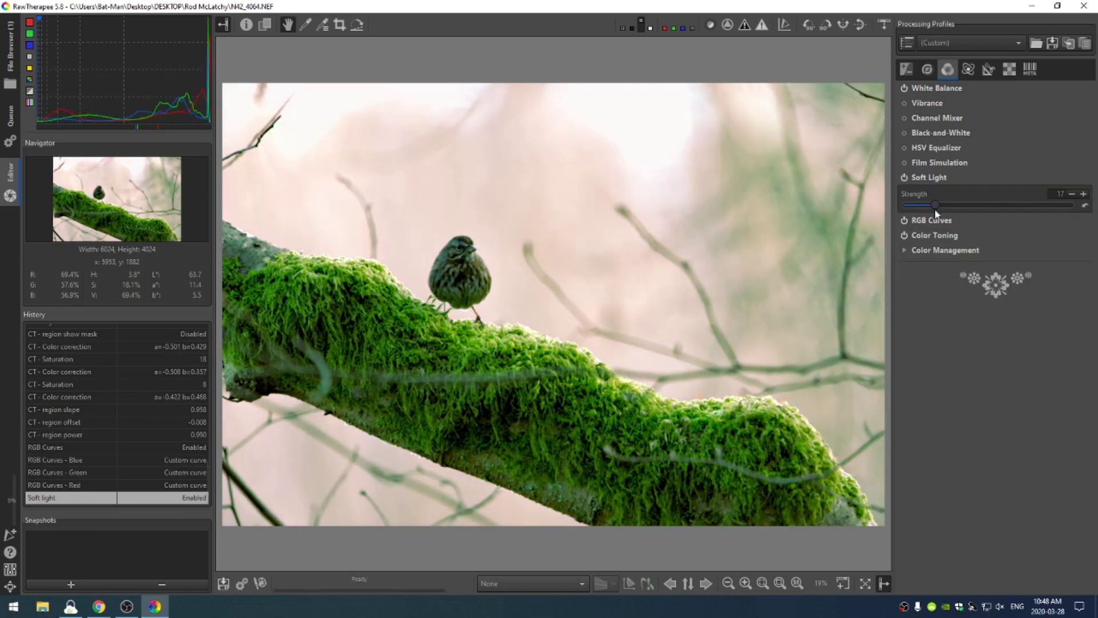
# Lower Soft Light strength to 10 and enable Vibrance with pastel tones at 8.
pyautogui.moveTo(955, 206); pyautogui.dragTo(924, 211)
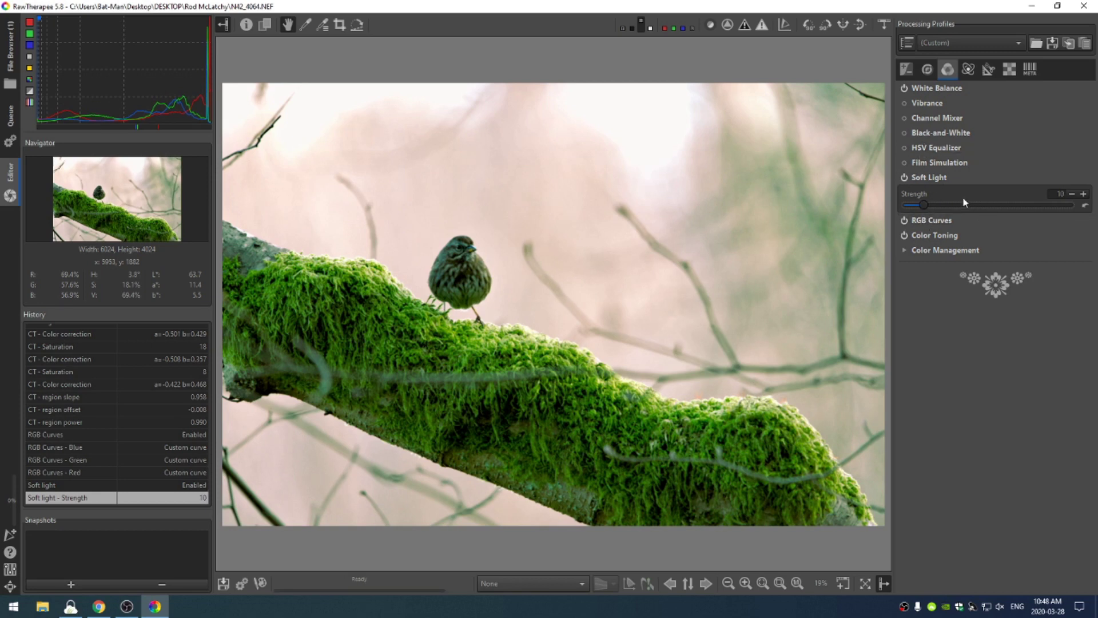
pyautogui.click(926, 103)
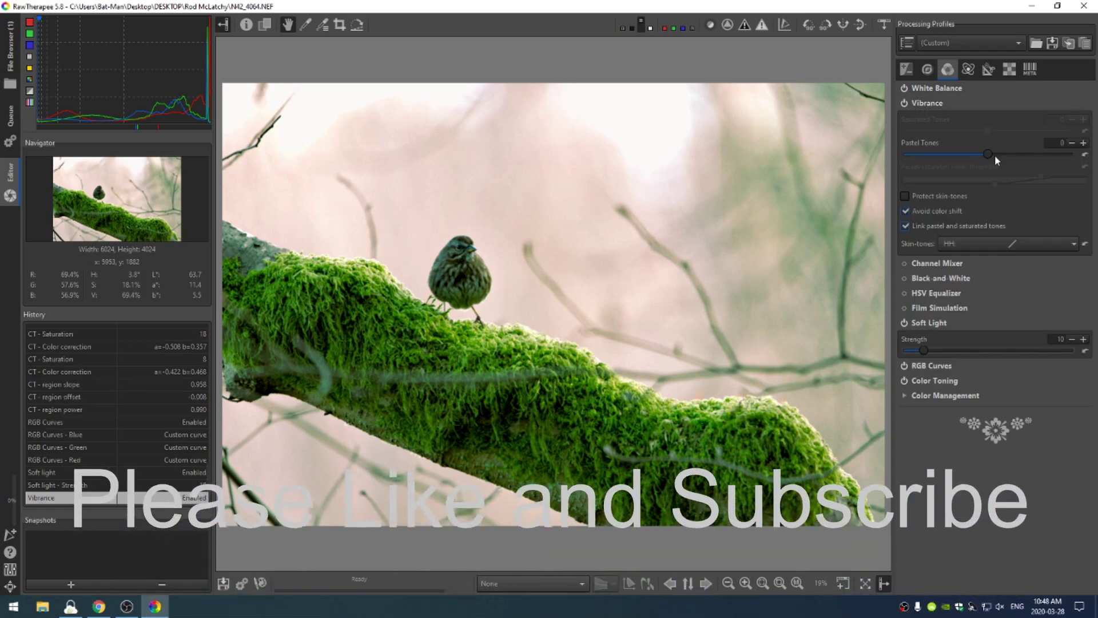
pyautogui.moveTo(992, 152); pyautogui.dragTo(994, 155)
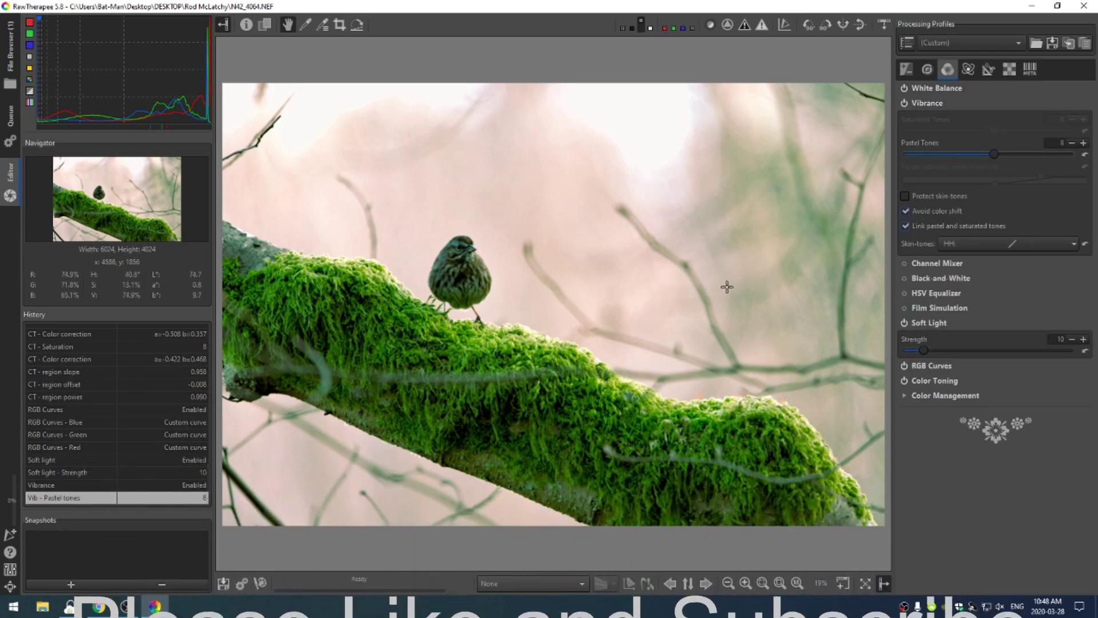
pyautogui.click(937, 104)
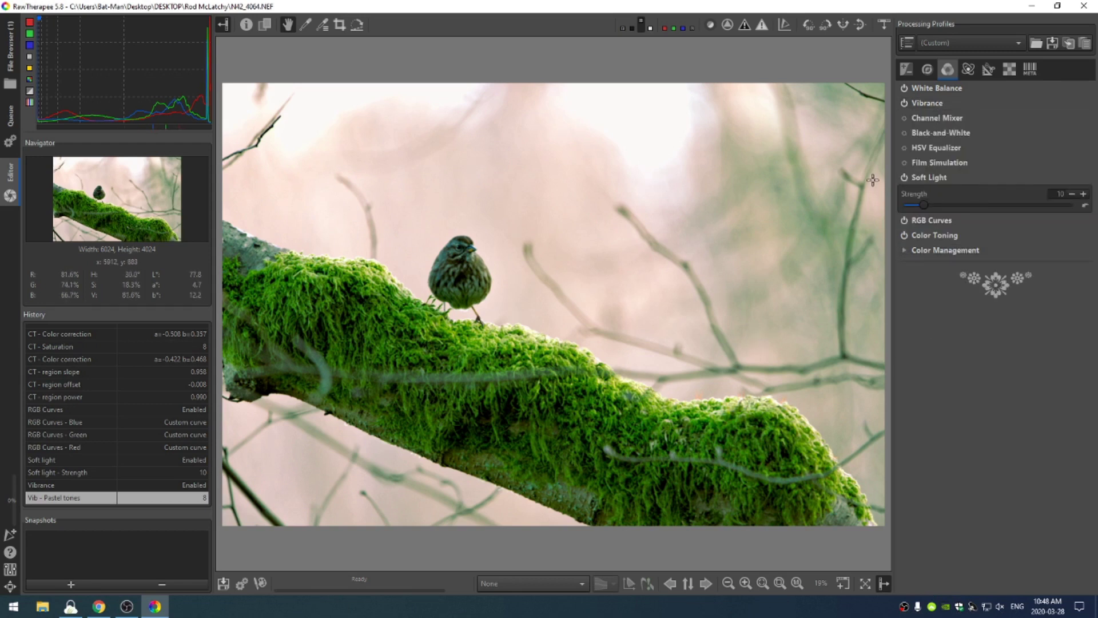
# Switch to the Detail tools and view the bird at 100% zoom.
pyautogui.click(927, 69)
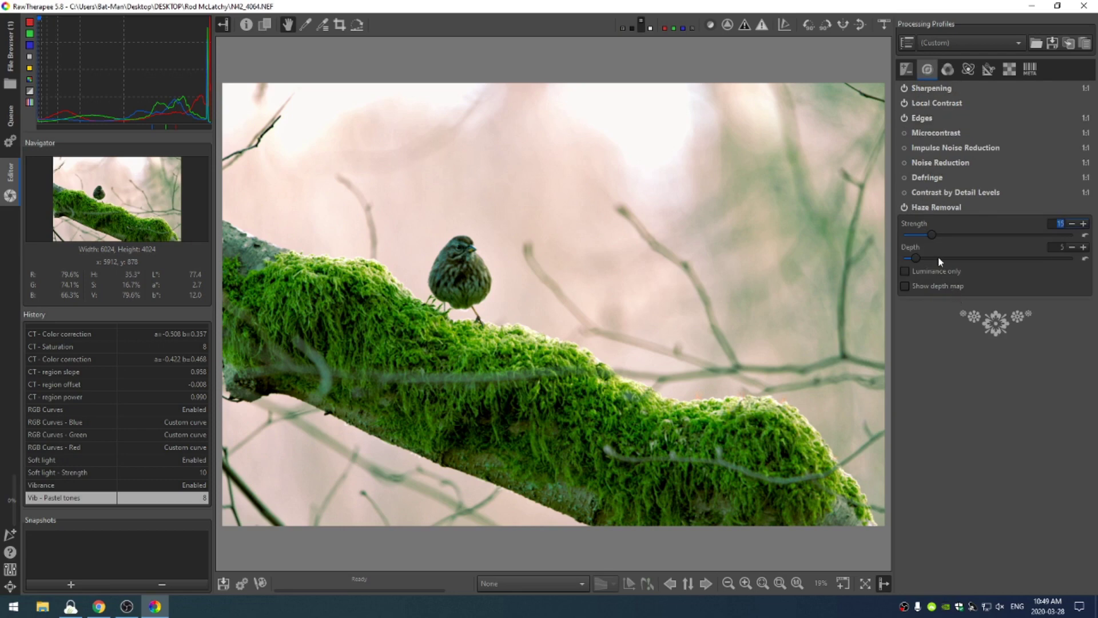
pyautogui.click(927, 207)
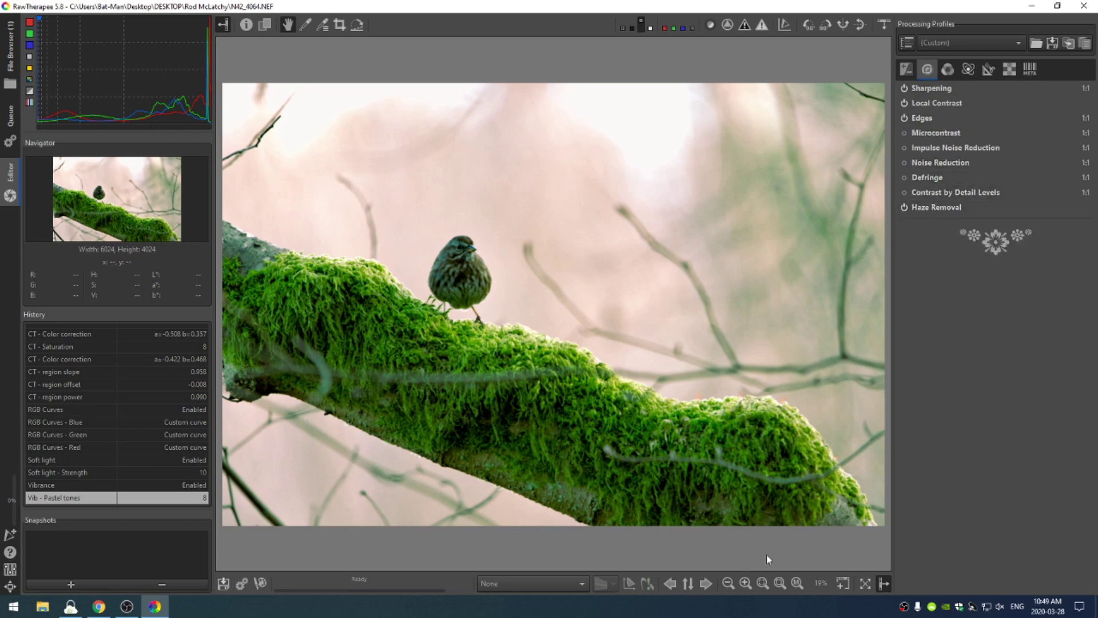
pyautogui.click(796, 583)
pyautogui.moveTo(629, 448); pyautogui.dragTo(605, 397)
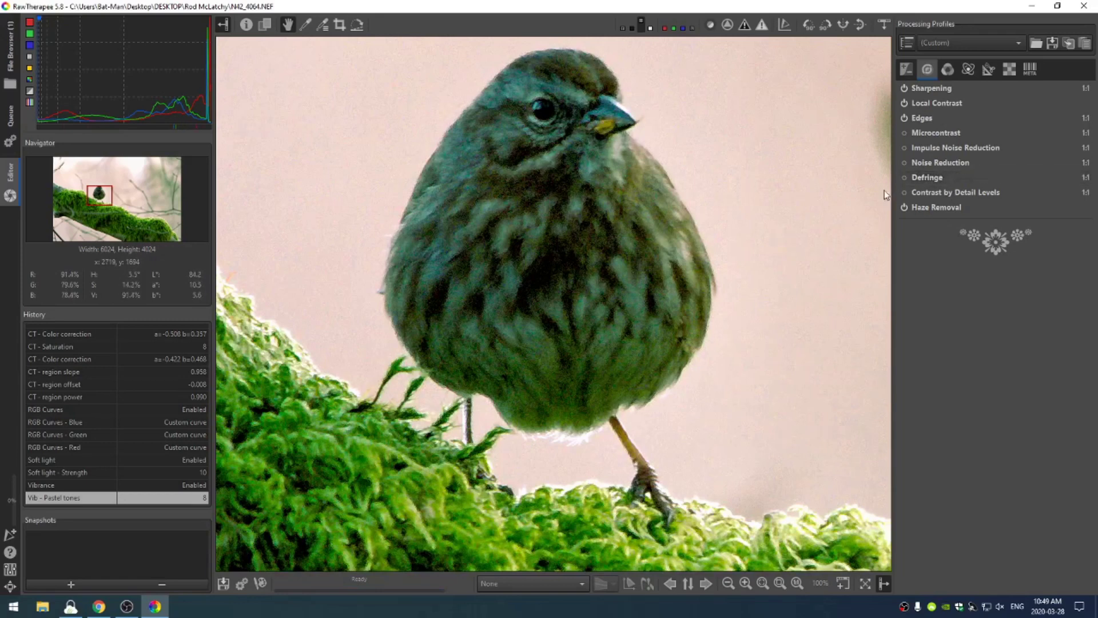
# Enable noise reduction with luminance 24.72 and detail recovery 6.74, then send the photo to GIMP.
pyautogui.click(904, 162)
pyautogui.click(943, 162)
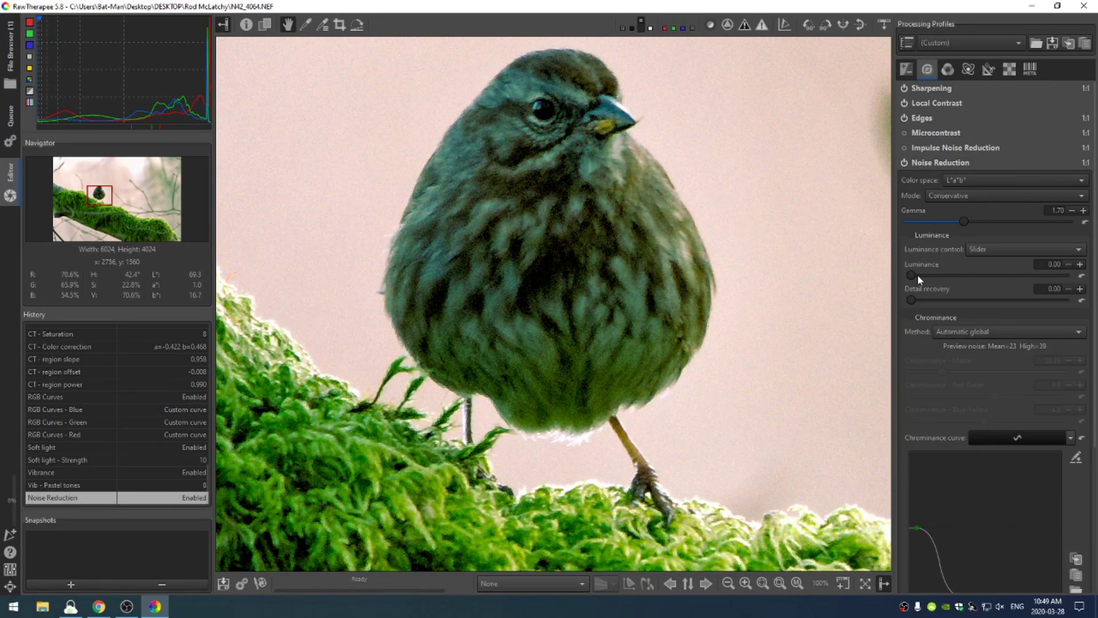
pyautogui.moveTo(911, 275); pyautogui.dragTo(949, 275)
pyautogui.moveTo(911, 300); pyautogui.dragTo(921, 300)
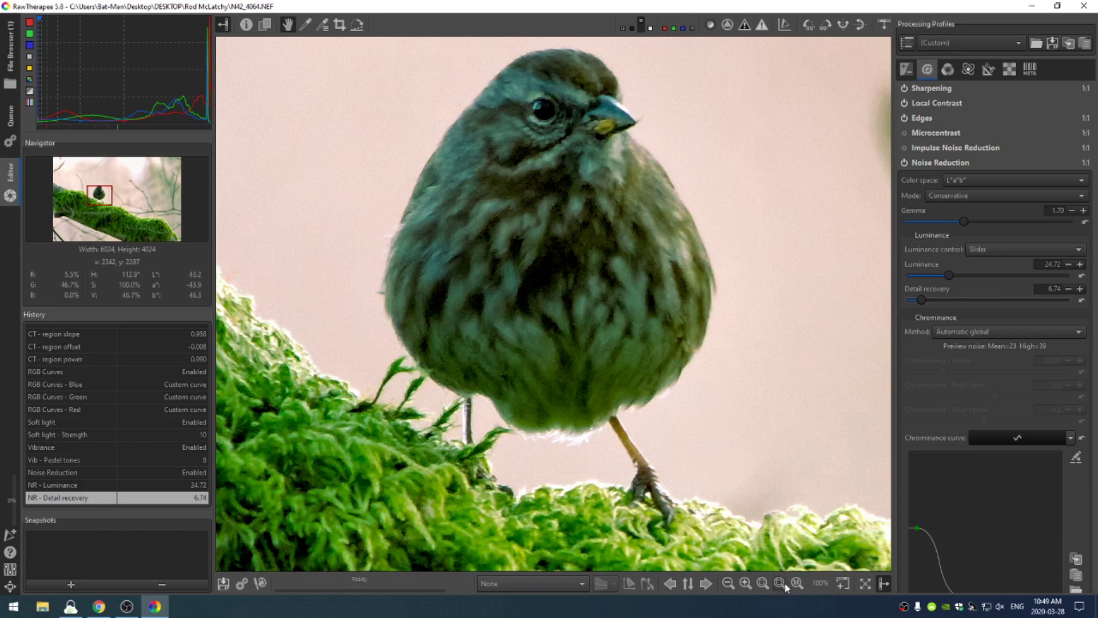
pyautogui.click(781, 584)
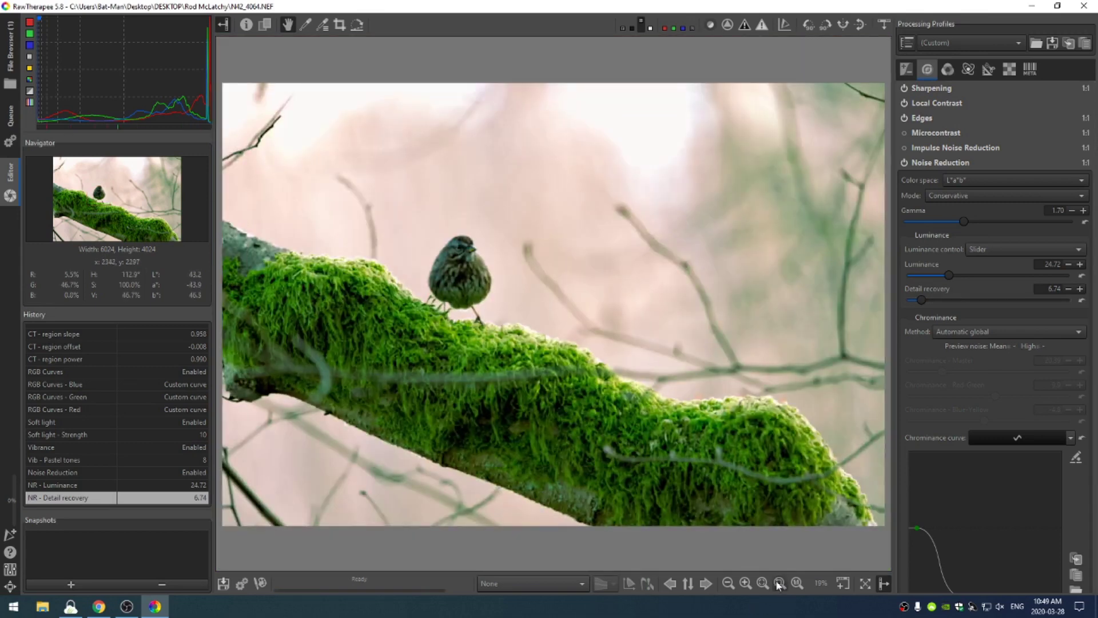
pyautogui.click(262, 583)
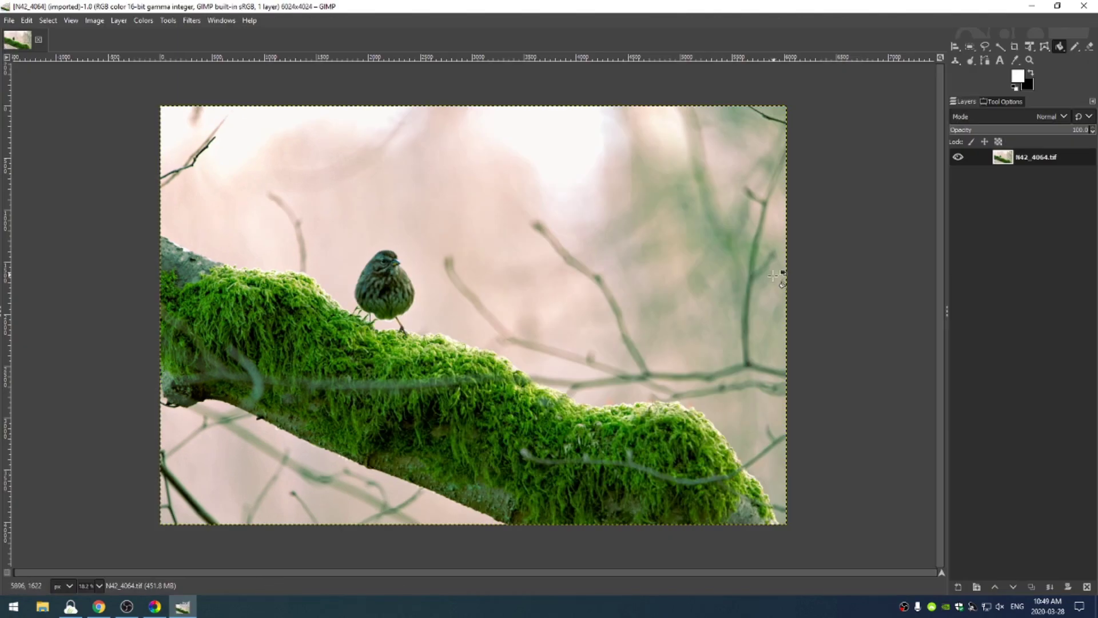
# Duplicate the photo layer and apply High Pass at standard deviation 2.0 to the copy.
pyautogui.hotkey('ctrl', 'shift', 'd')
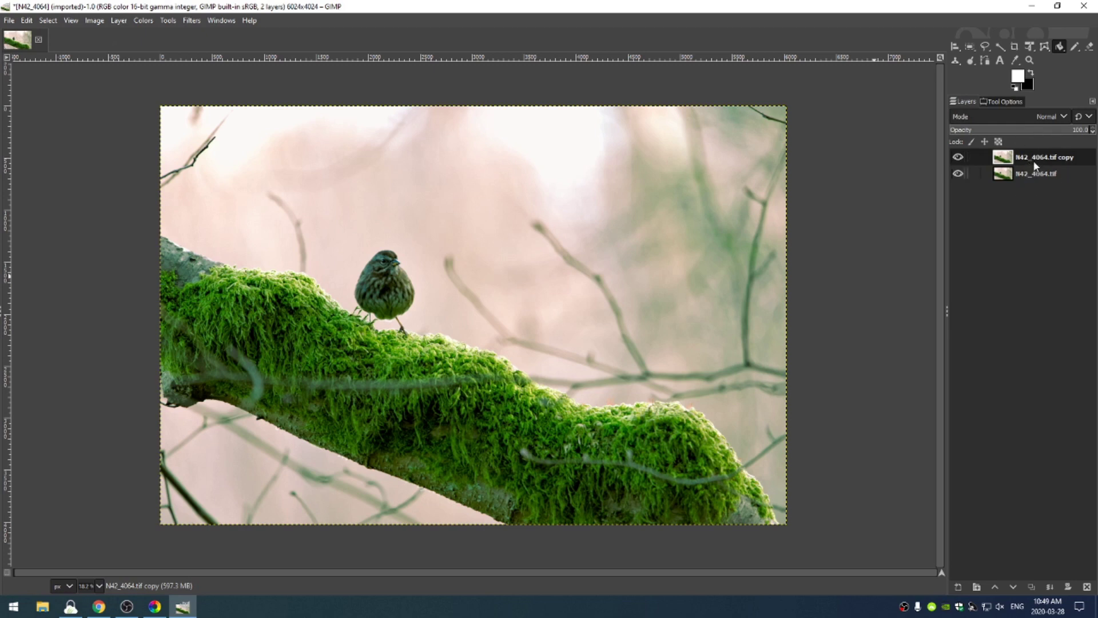
pyautogui.click(192, 21)
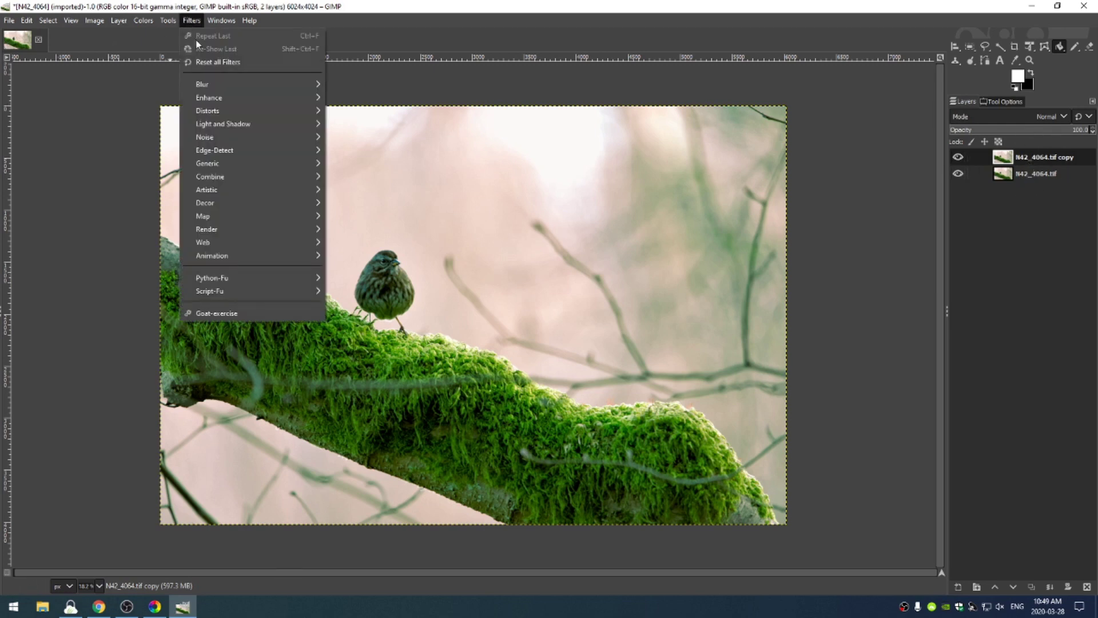
pyautogui.moveTo(240, 98)
pyautogui.click(358, 123)
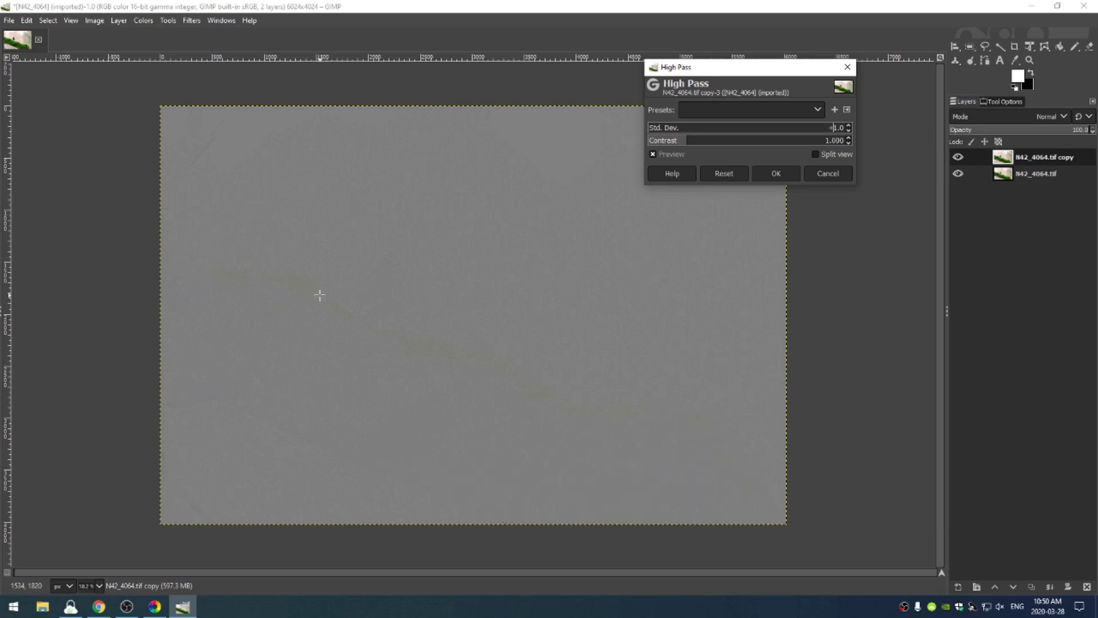
pyautogui.scroll(3, 515, 206)
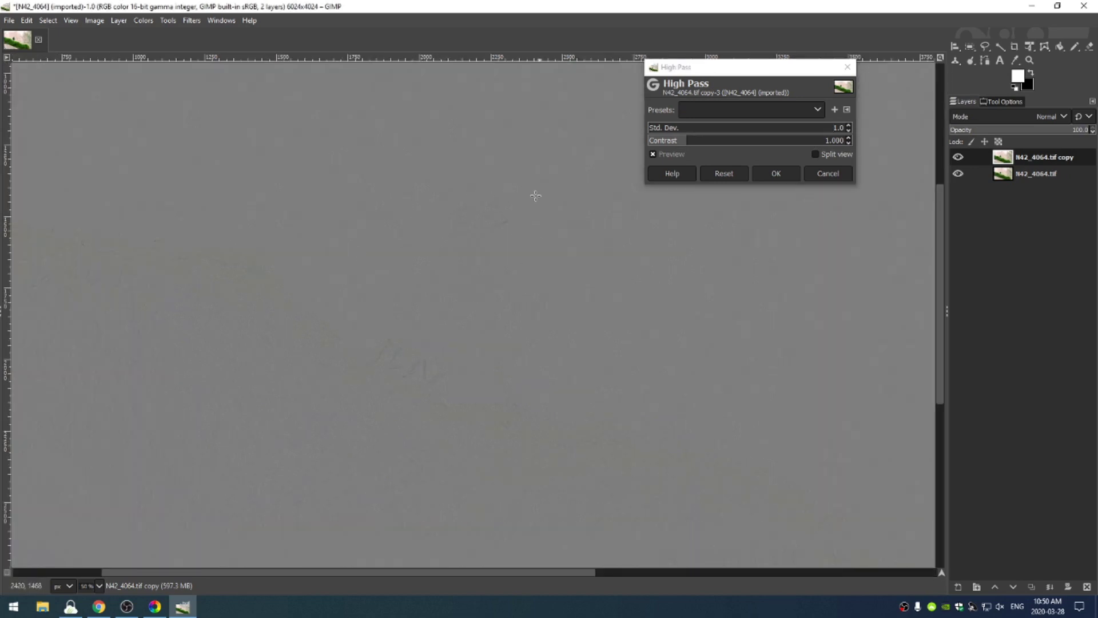
pyautogui.click(848, 125)
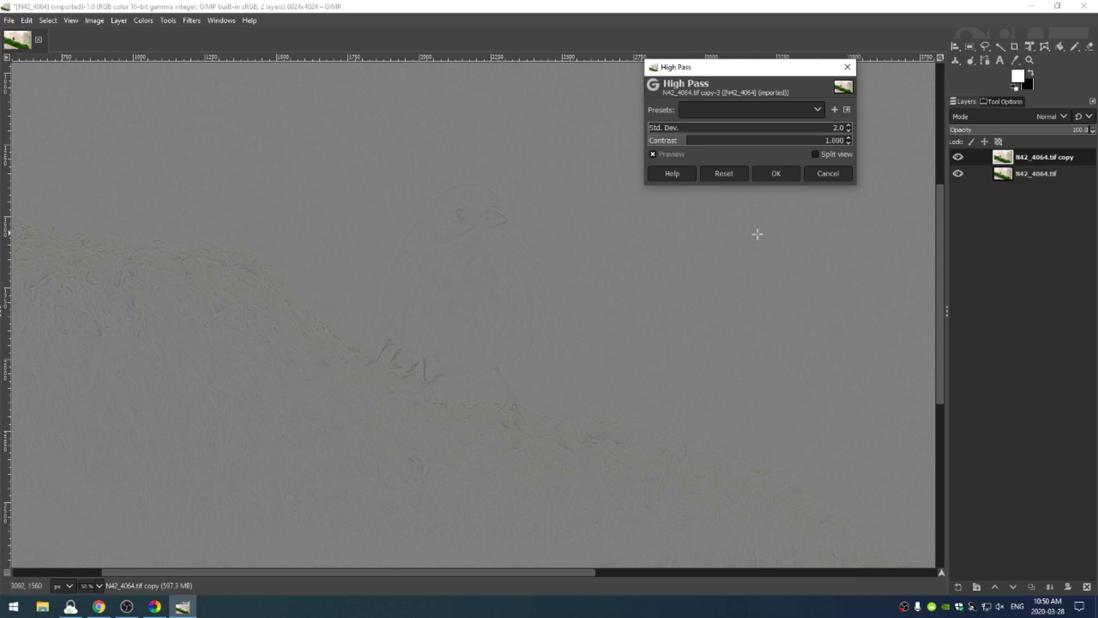
pyautogui.click(775, 173)
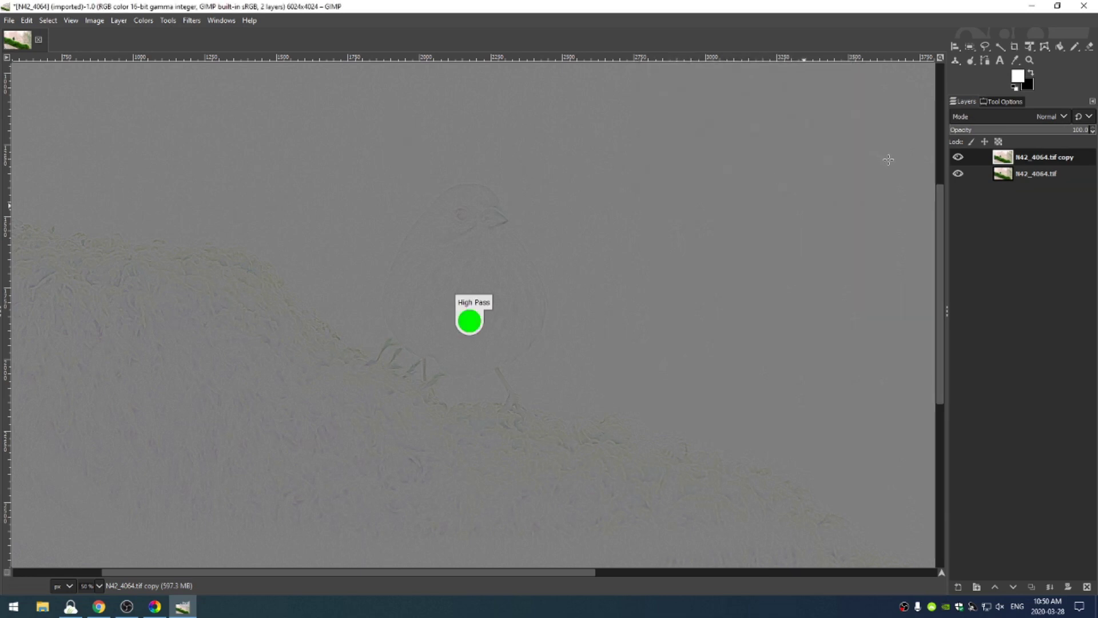
# Blend the high-pass copy in Hard light at full opacity, toggling its visibility to compare.
pyautogui.click(1030, 133)
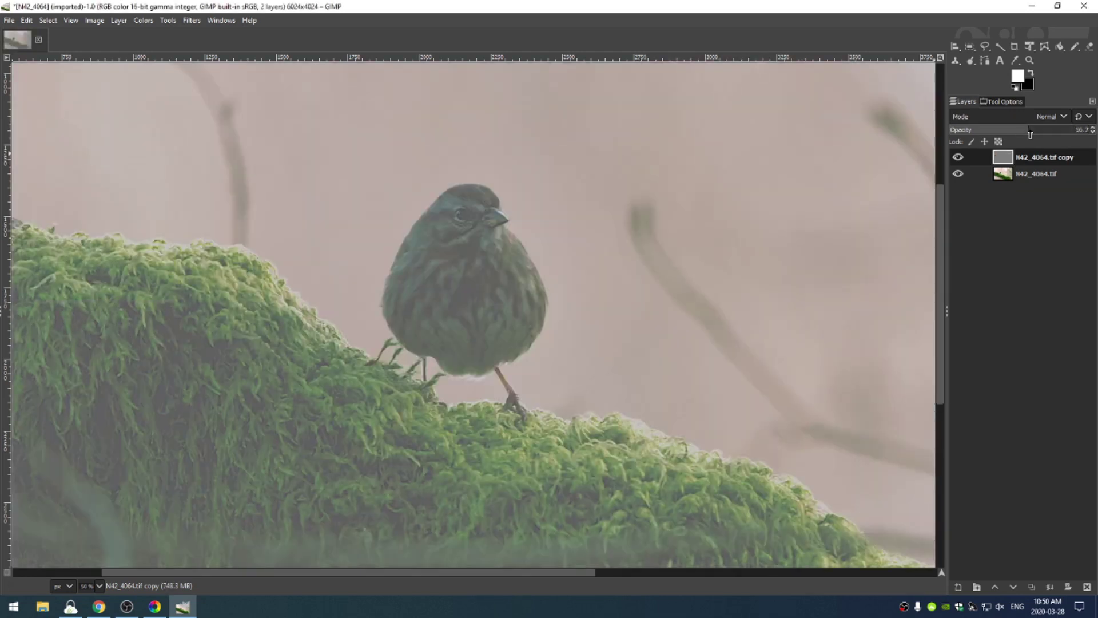
pyautogui.hotkey('ctrl', 'z')
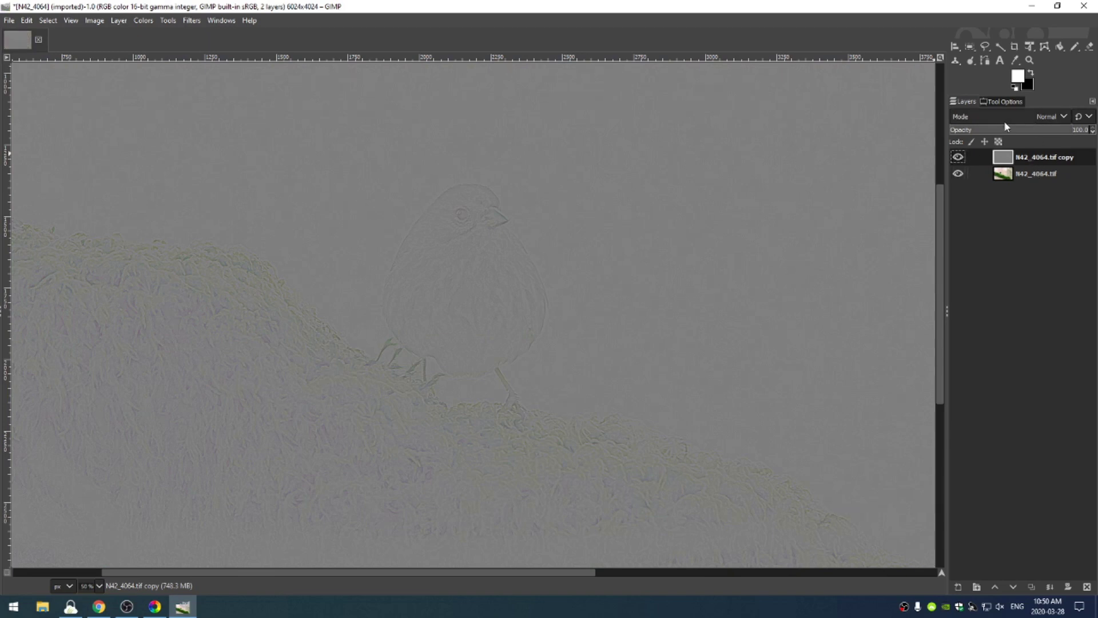
pyautogui.click(1000, 117)
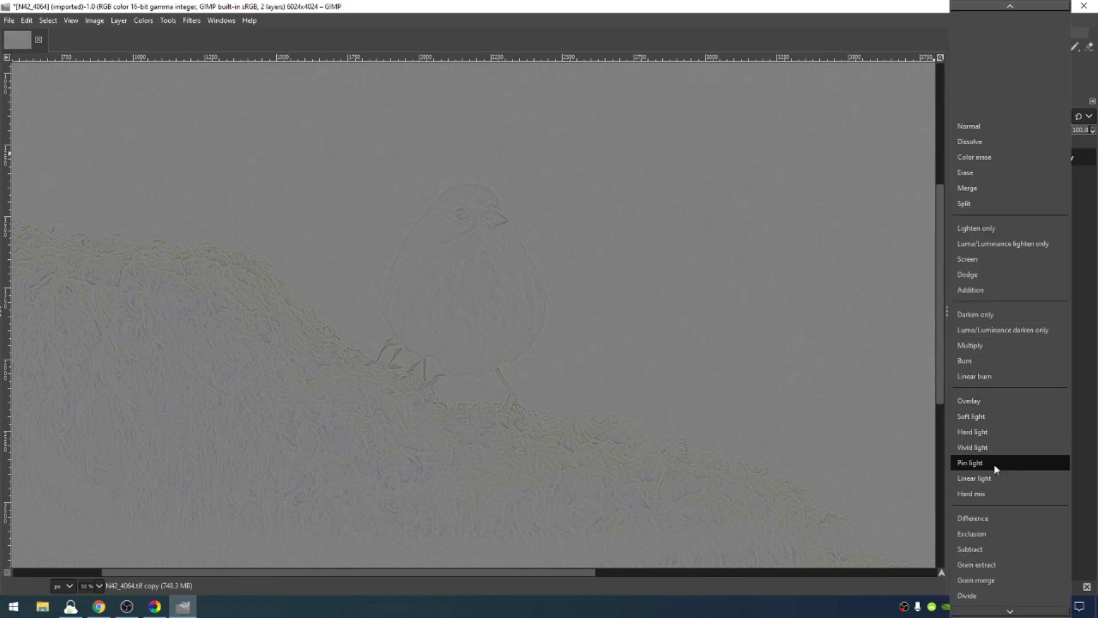
pyautogui.click(978, 432)
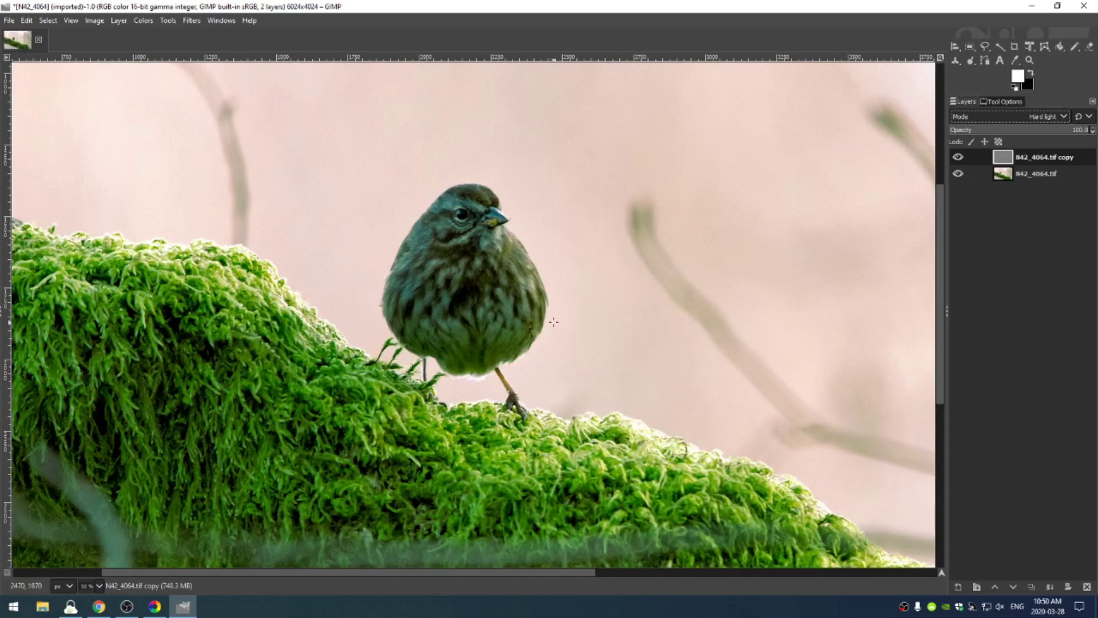
pyautogui.click(956, 158)
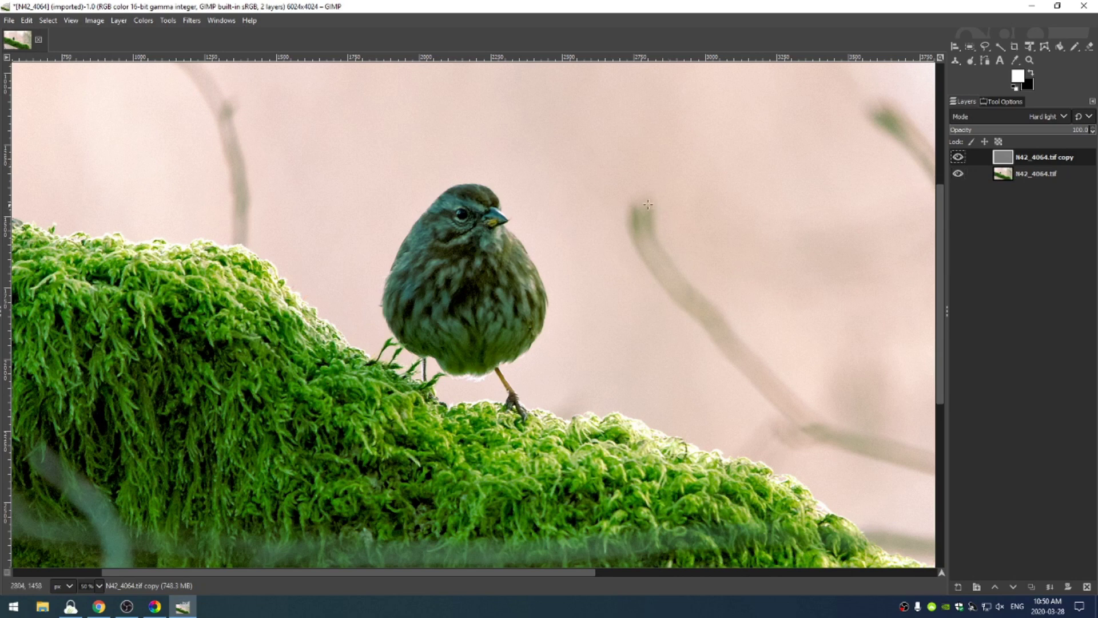
pyautogui.hotkey('shift', 'ctrl', 'j')
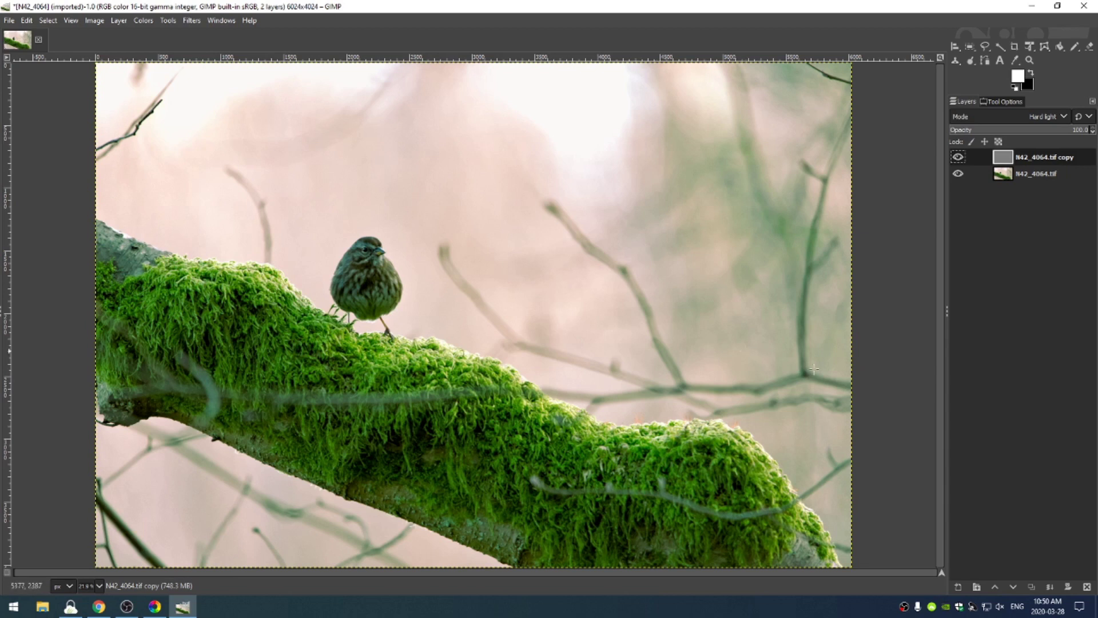
# Add a white layer mask to the high-pass copy and ready an enlarged paintbrush with default black/white colours.
pyautogui.click(1068, 586)
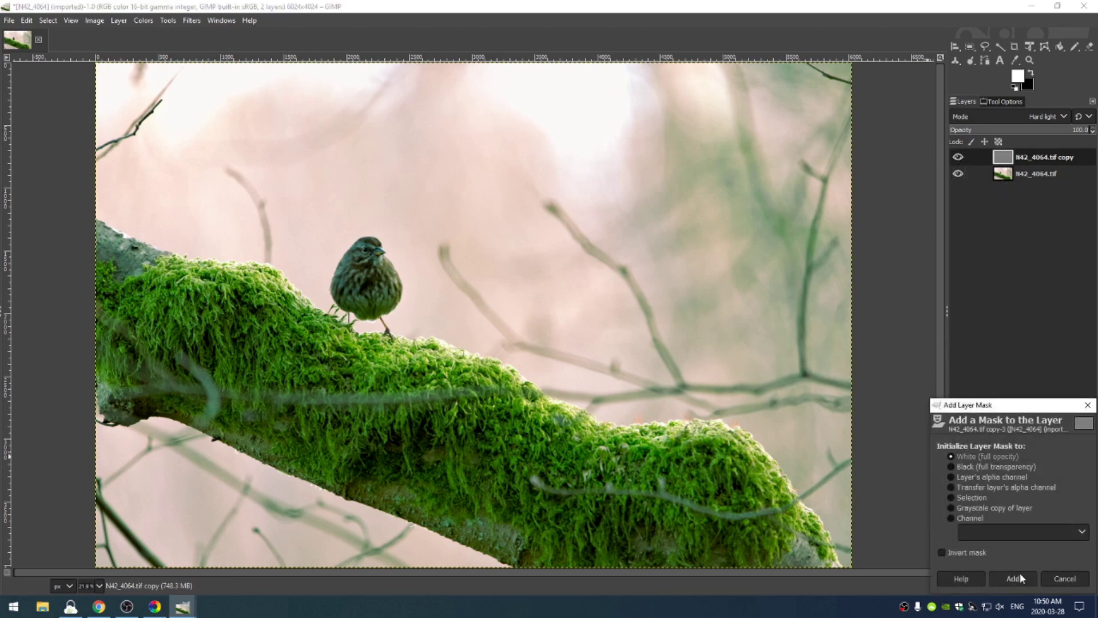
pyautogui.click(1021, 577)
pyautogui.press('p')
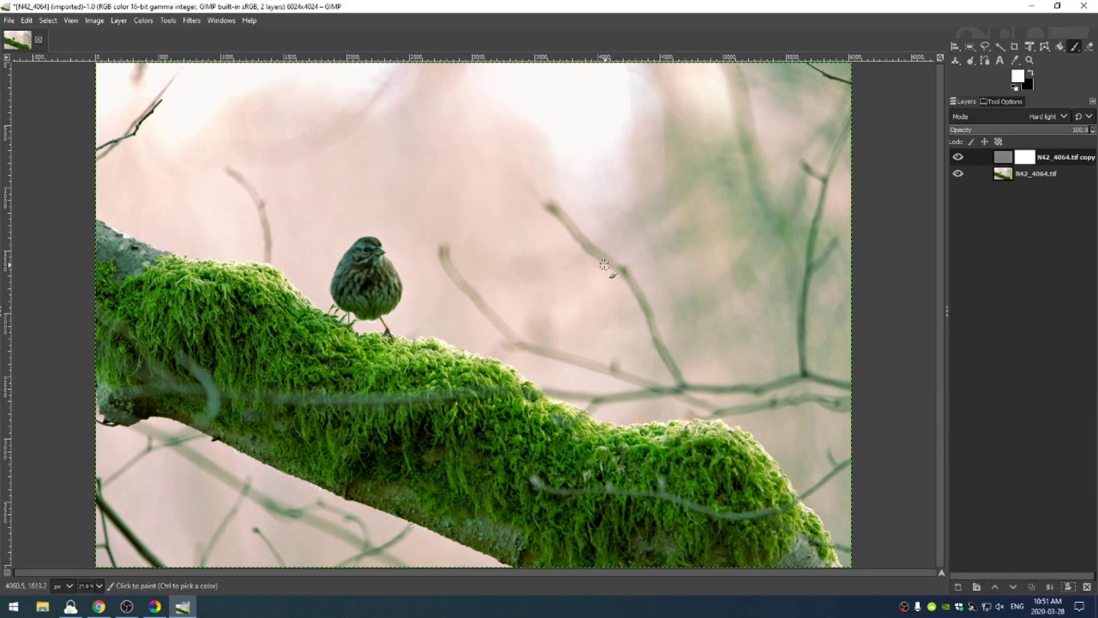
pyautogui.click(1008, 102)
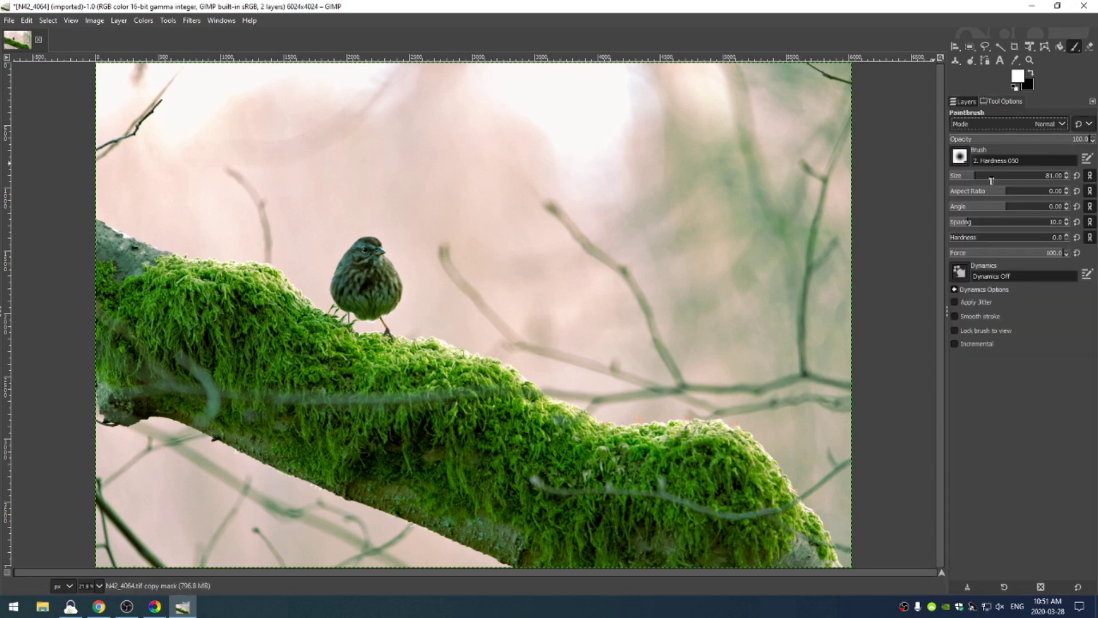
pyautogui.moveTo(991, 180); pyautogui.dragTo(1024, 180)
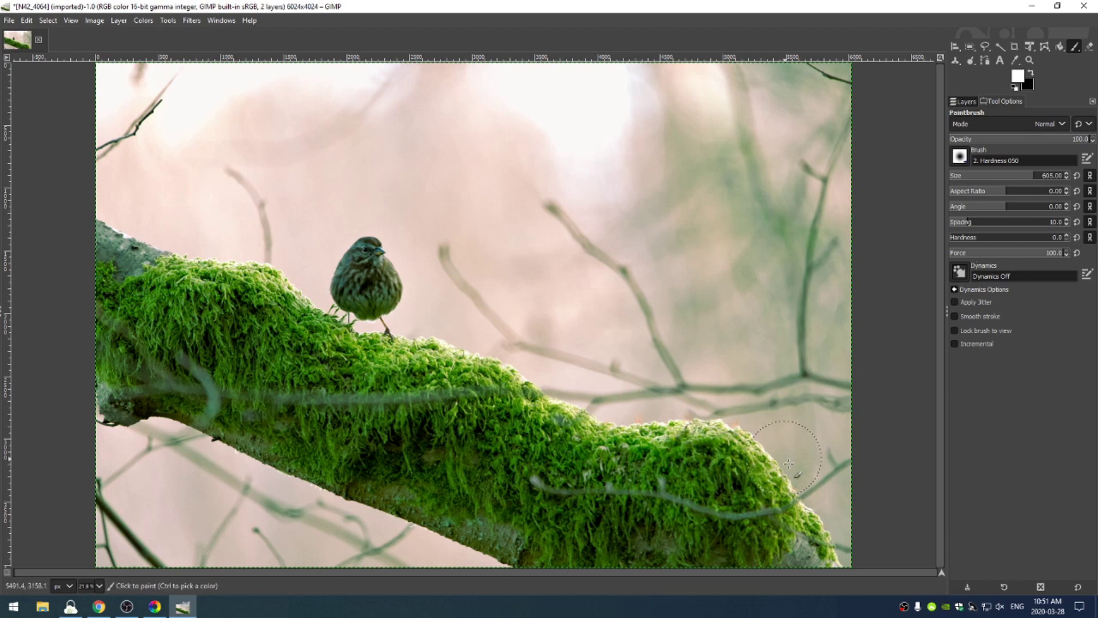
pyautogui.click(1014, 87)
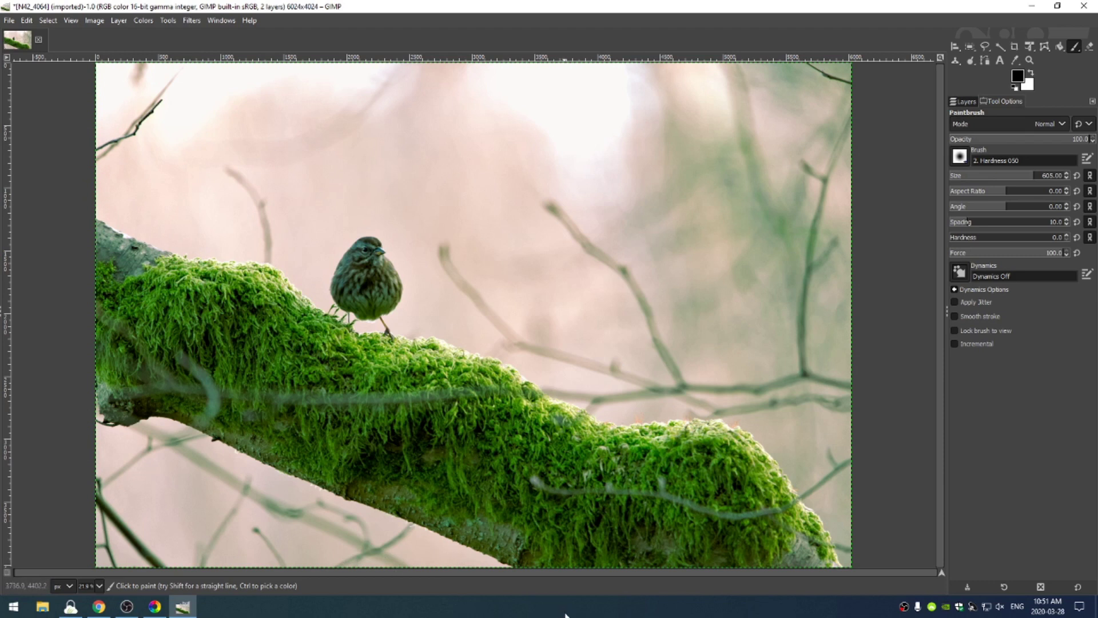
pyautogui.click(966, 101)
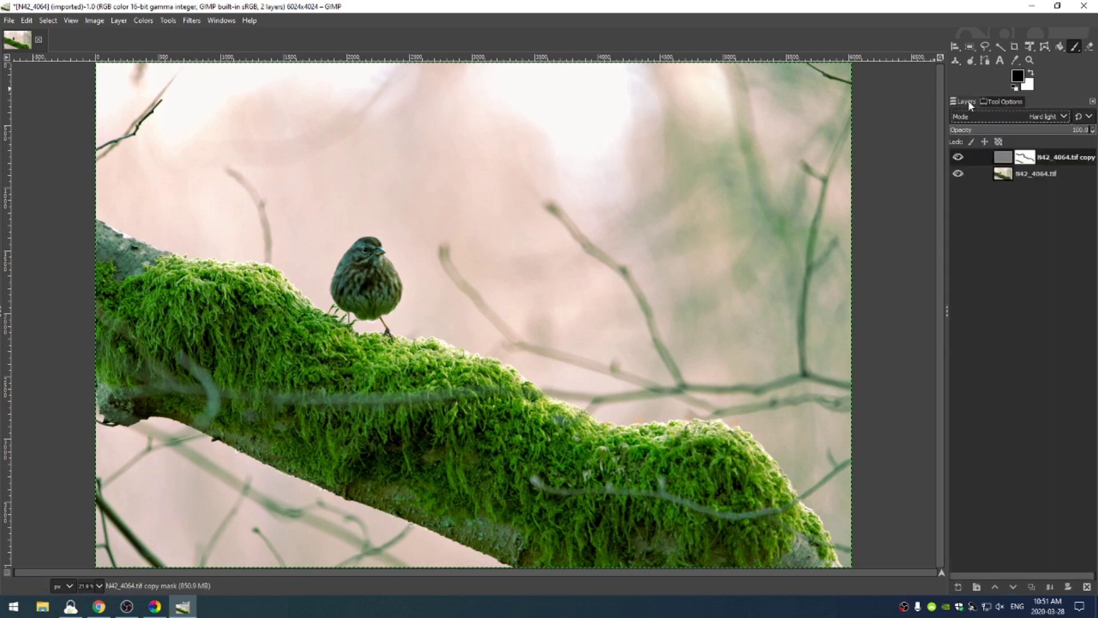
# Show the layer mask and free-select the background area above the upper black stroke.
pyautogui.keyDown('alt'); pyautogui.click(1029, 165); pyautogui.keyUp('alt')
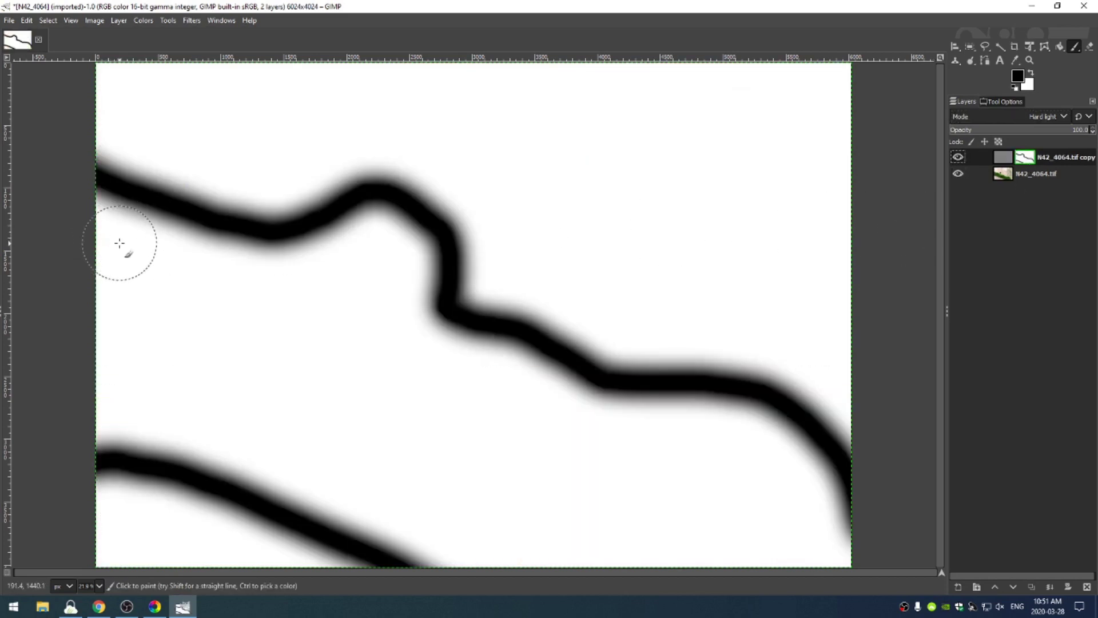
pyautogui.press('f')
pyautogui.click(79, 168)
pyautogui.moveTo(98, 179)
pyautogui.mouseDown()
pyautogui.moveTo(274, 229)
pyautogui.moveTo(348, 200)
pyautogui.moveTo(397, 196)
pyautogui.moveTo(445, 247)
pyautogui.moveTo(458, 314)
pyautogui.moveTo(613, 383)
pyautogui.moveTo(729, 385)
pyautogui.moveTo(825, 299)
pyautogui.moveTo(865, 356)
pyautogui.moveTo(851, 403)
pyautogui.moveTo(666, 438)
pyautogui.moveTo(516, 440)
pyautogui.moveTo(382, 409)
pyautogui.moveTo(304, 347)
pyautogui.moveTo(57, 263)
pyautogui.moveTo(193, 434)
pyautogui.moveTo(128, 234)
pyautogui.moveTo(146, 199)
pyautogui.mouseUp()
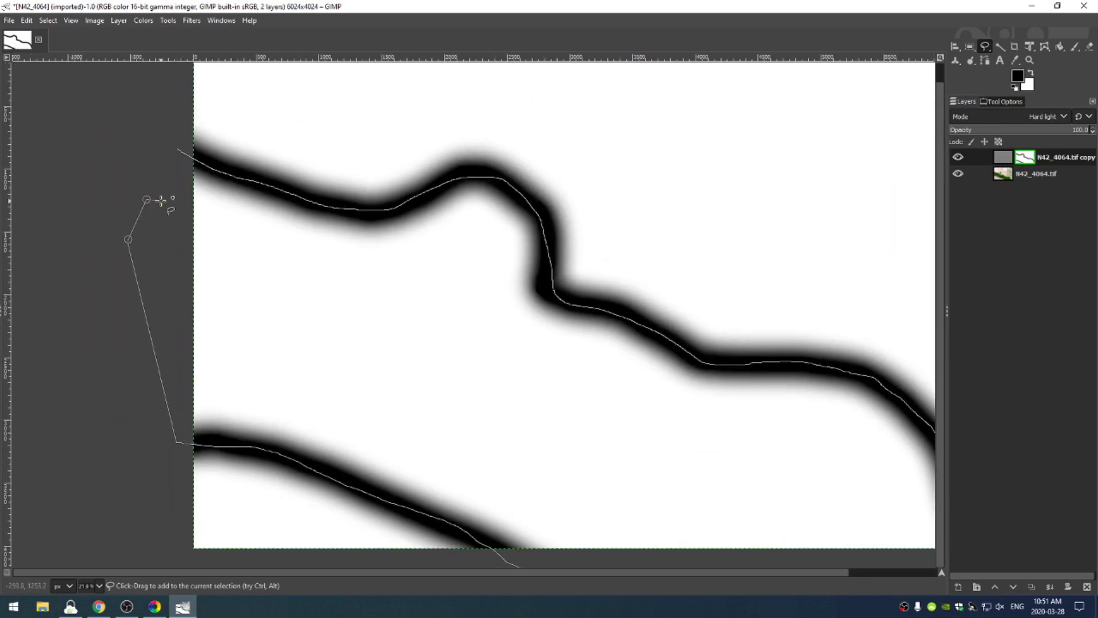
pyautogui.press('Return')
pyautogui.press('space')
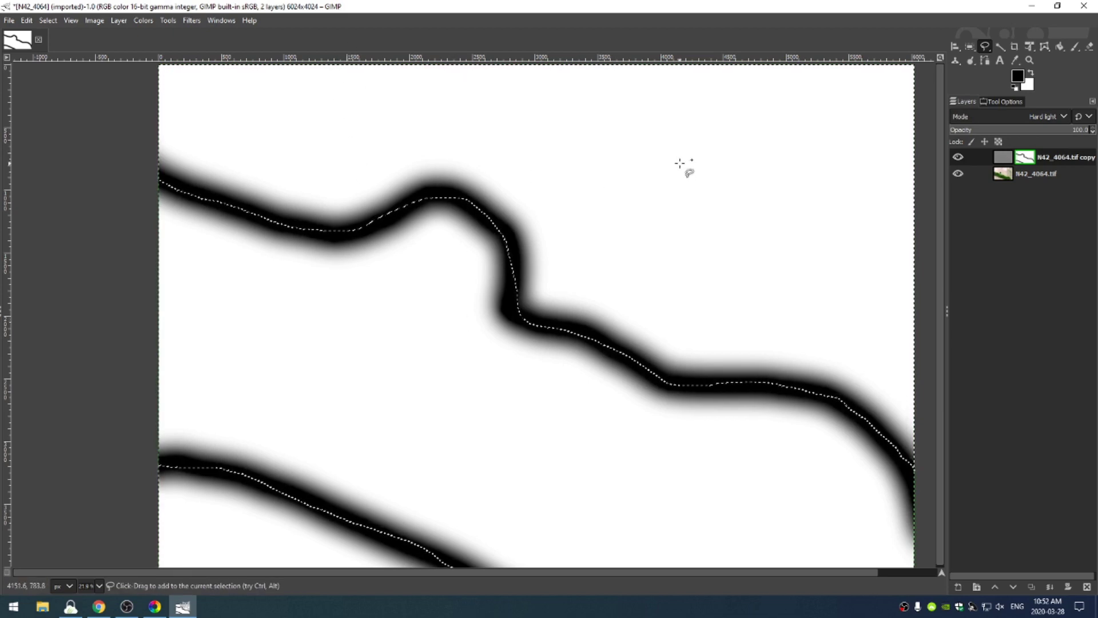
# Fill the selected background black on the mask, clear the selection, and view the composite.
pyautogui.hotkey('shift', 'b')
pyautogui.click(624, 144)
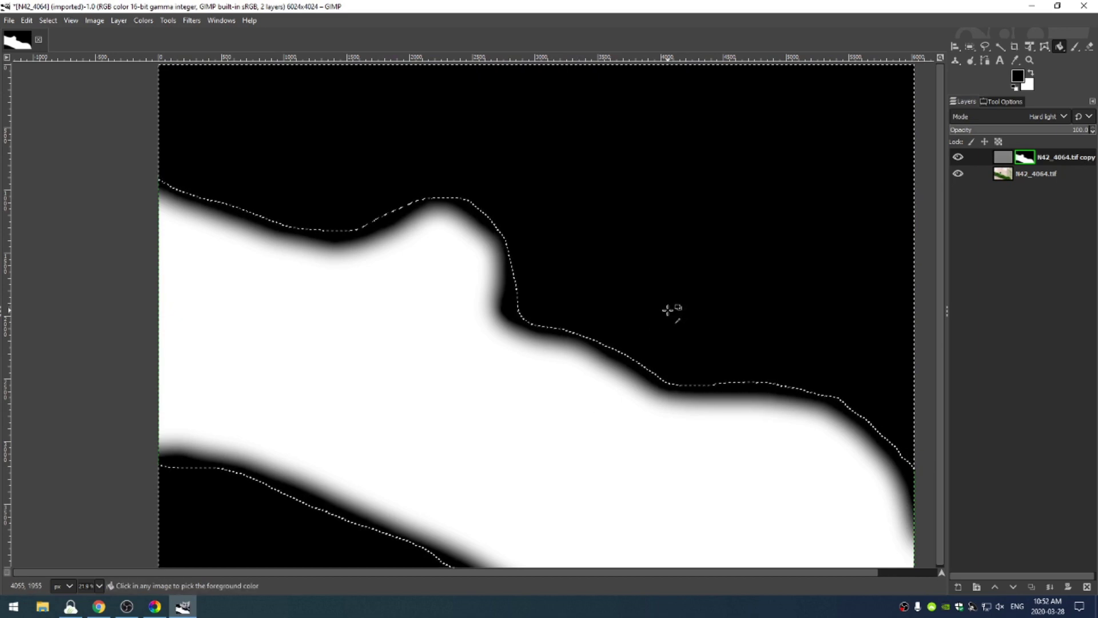
pyautogui.hotkey('ctrl', 'shift', 'a')
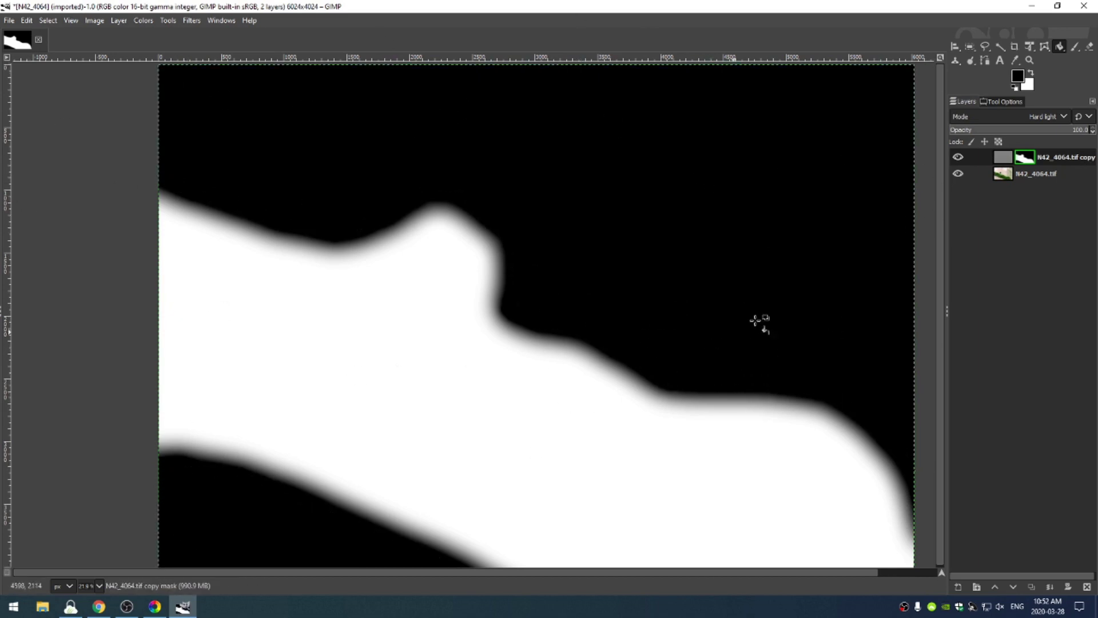
pyautogui.keyDown('alt'); pyautogui.click(1023, 159); pyautogui.keyUp('alt')
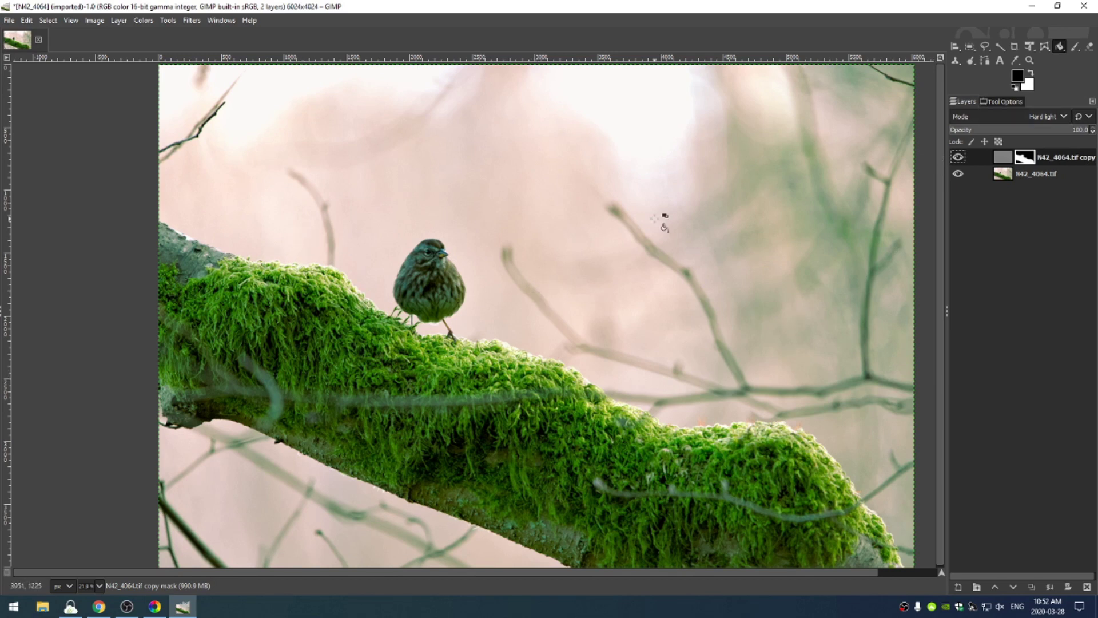
# Crop to a fixed 1:1 square of 4024×4024 px framing the bird on the branch.
pyautogui.hotkey('shift', 'c')
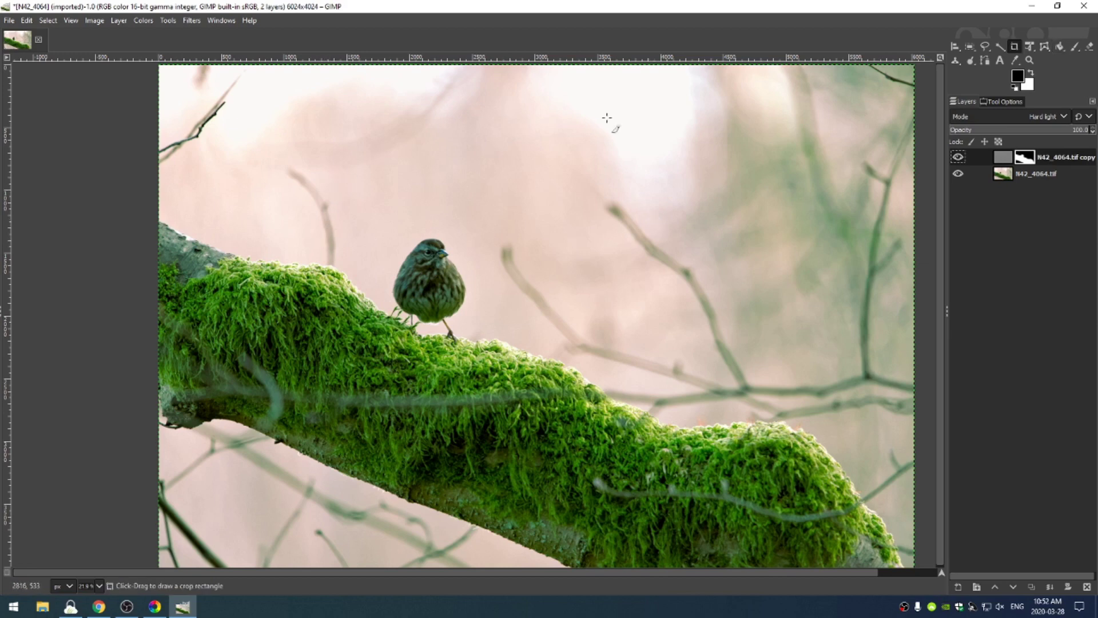
pyautogui.moveTo(329, 73); pyautogui.dragTo(659, 403)
pyautogui.click(997, 102)
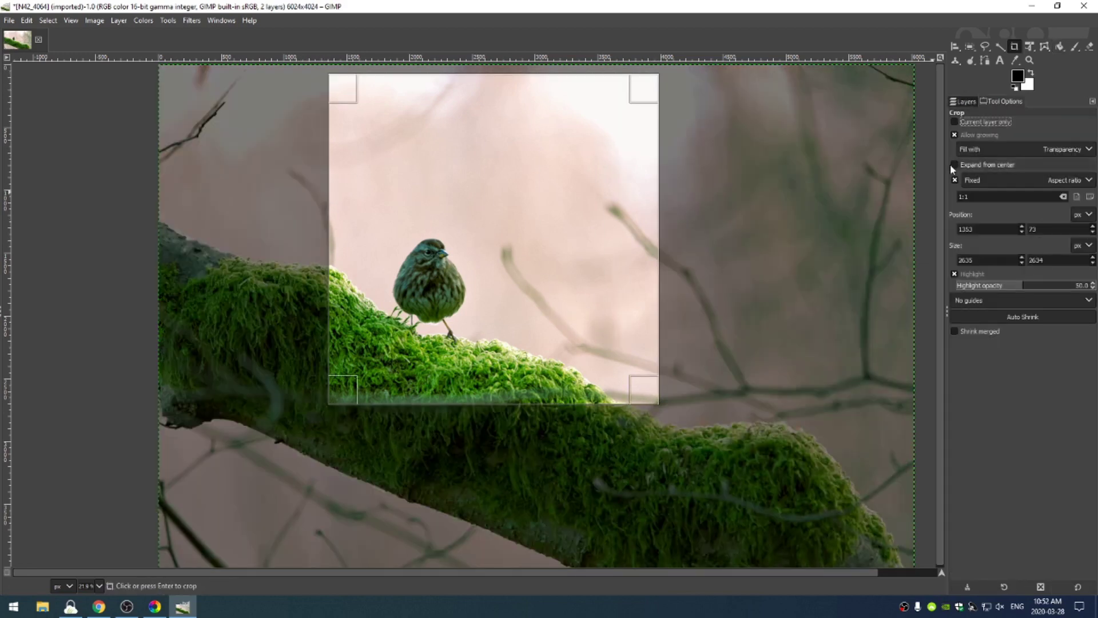
pyautogui.click(954, 135)
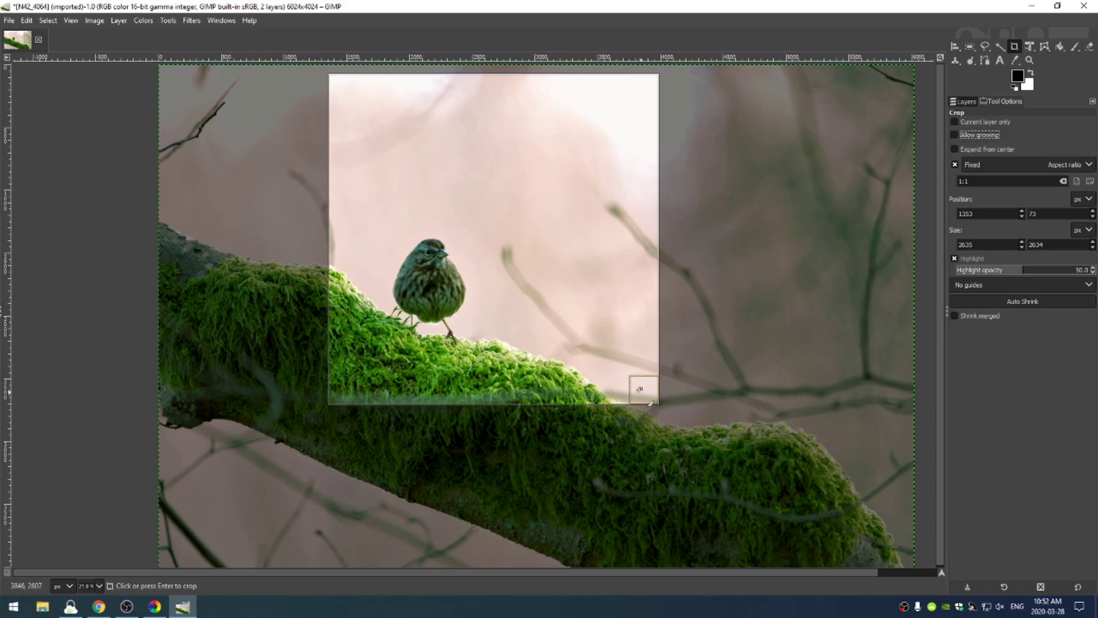
pyautogui.moveTo(643, 394); pyautogui.dragTo(932, 606)
pyautogui.moveTo(336, 85); pyautogui.dragTo(325, 74)
pyautogui.moveTo(631, 346); pyautogui.dragTo(493, 333)
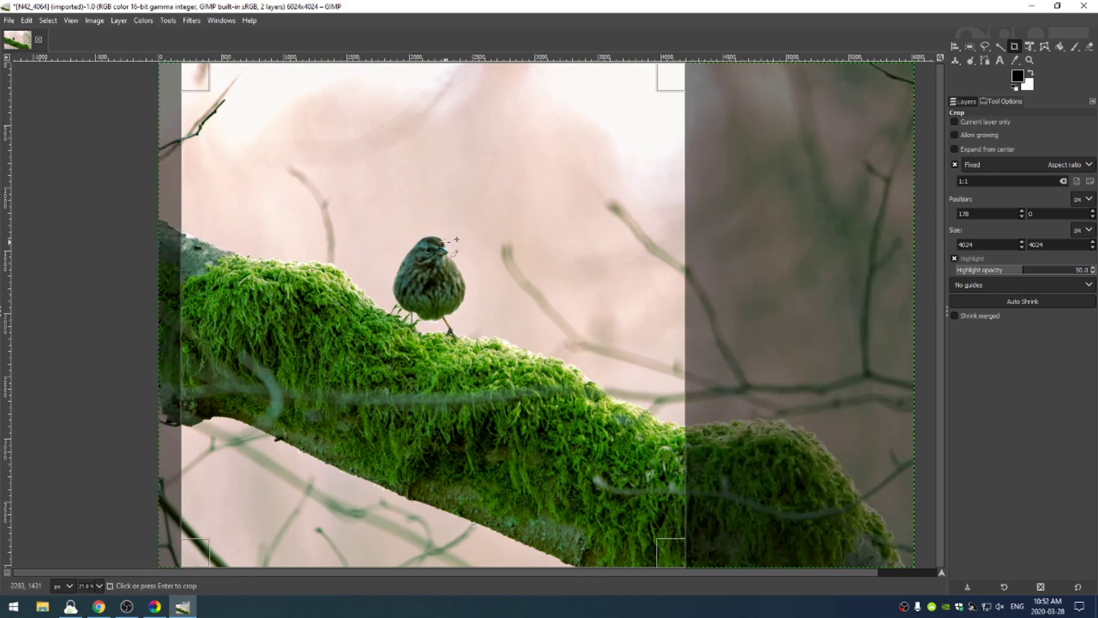
pyautogui.press('Return')
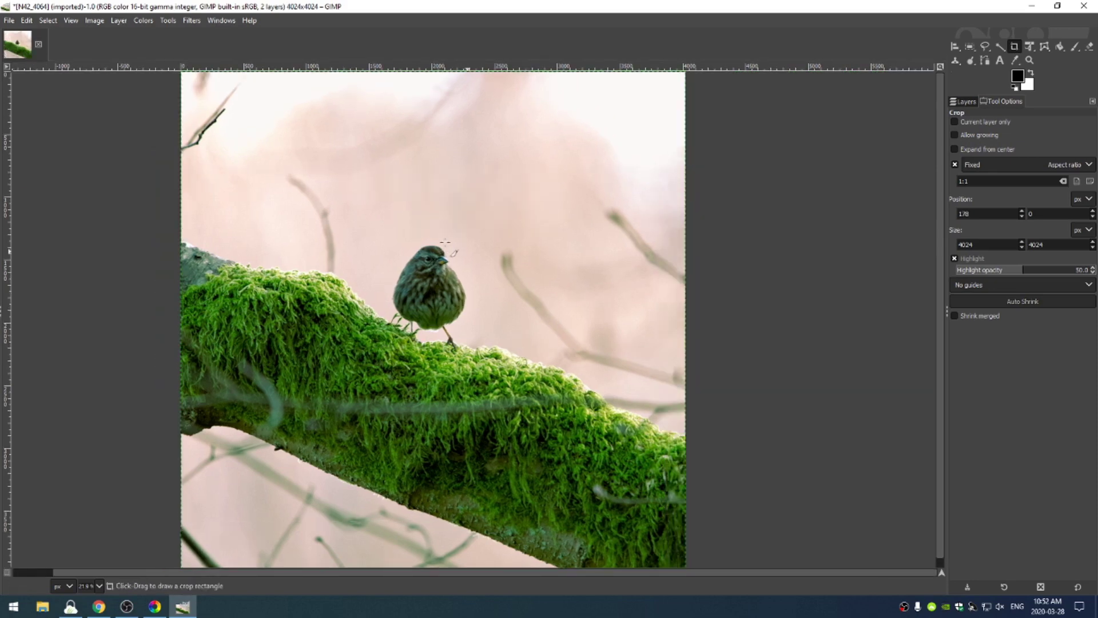